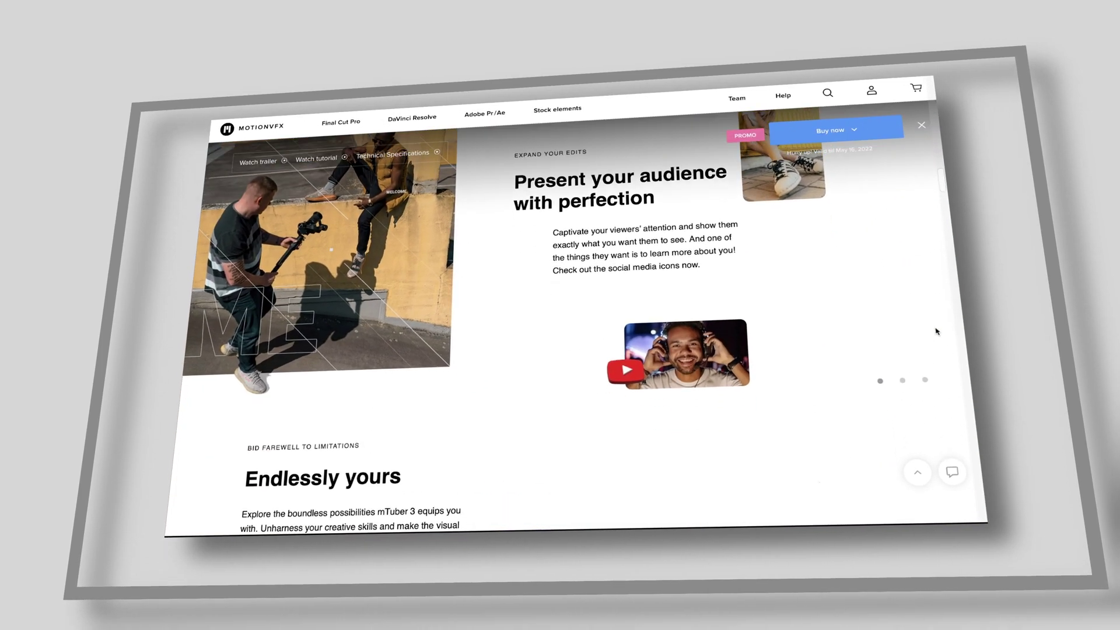
Scroll the mTuber 3 page past calls to action, intros, social media and typography to Transitions.
scroll(936, 332, down, 10)
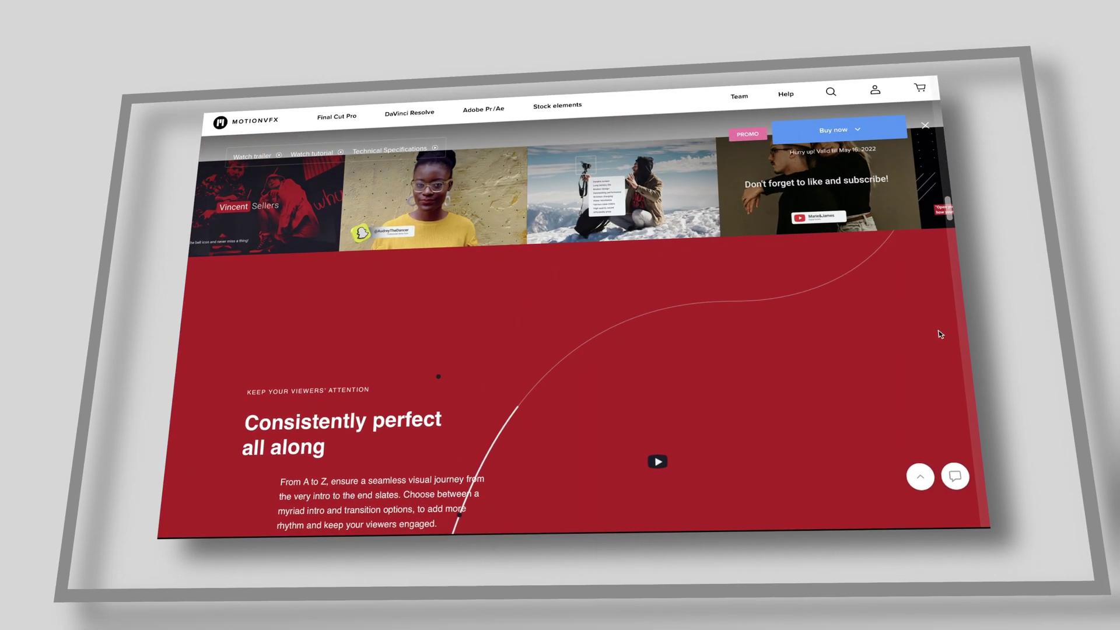
scroll(940, 334, down, 10)
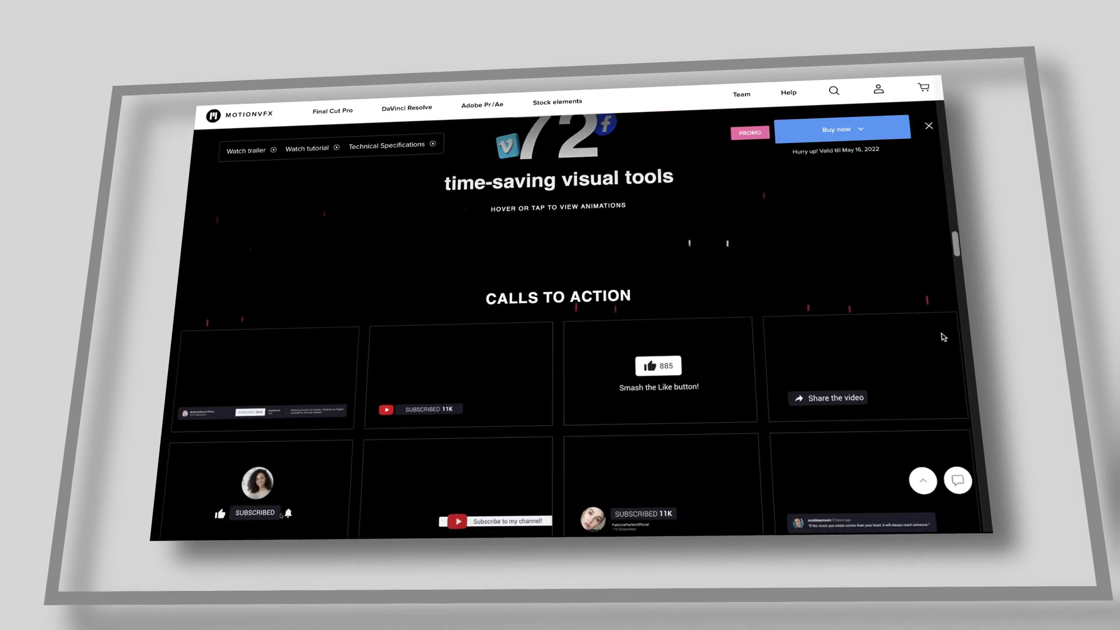
scroll(944, 337, down, 5)
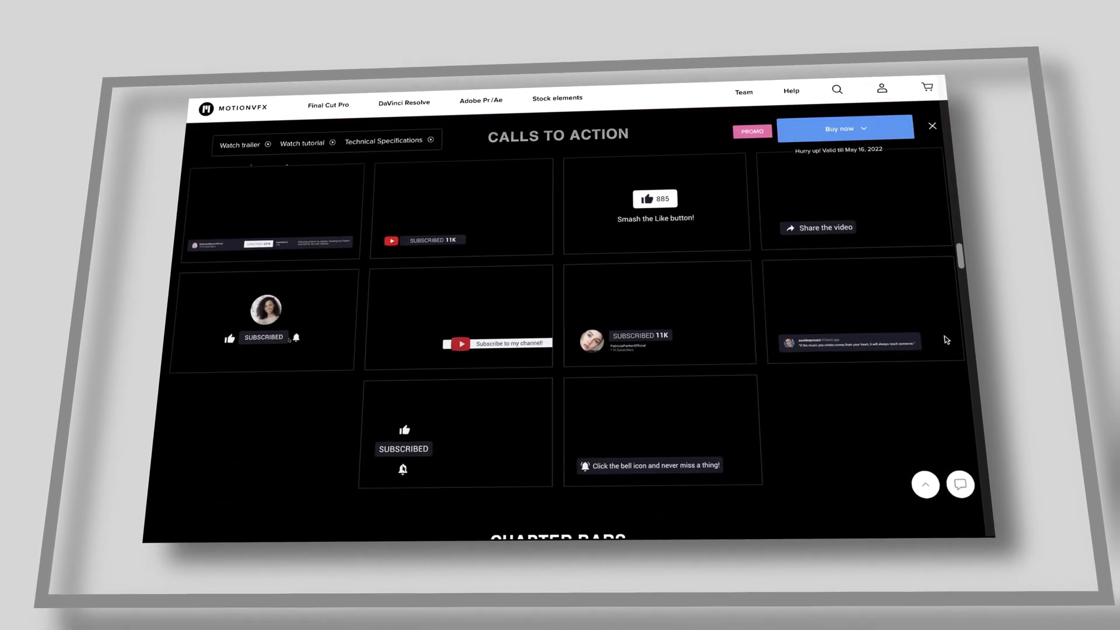
scroll(945, 339, down, 10)
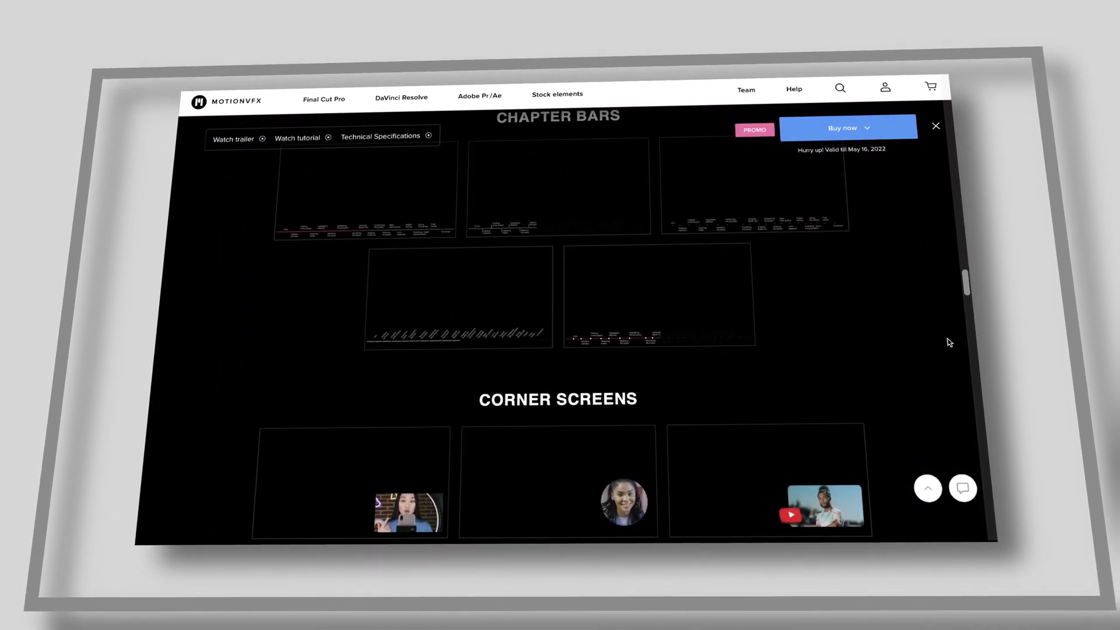
scroll(949, 342, down, 5)
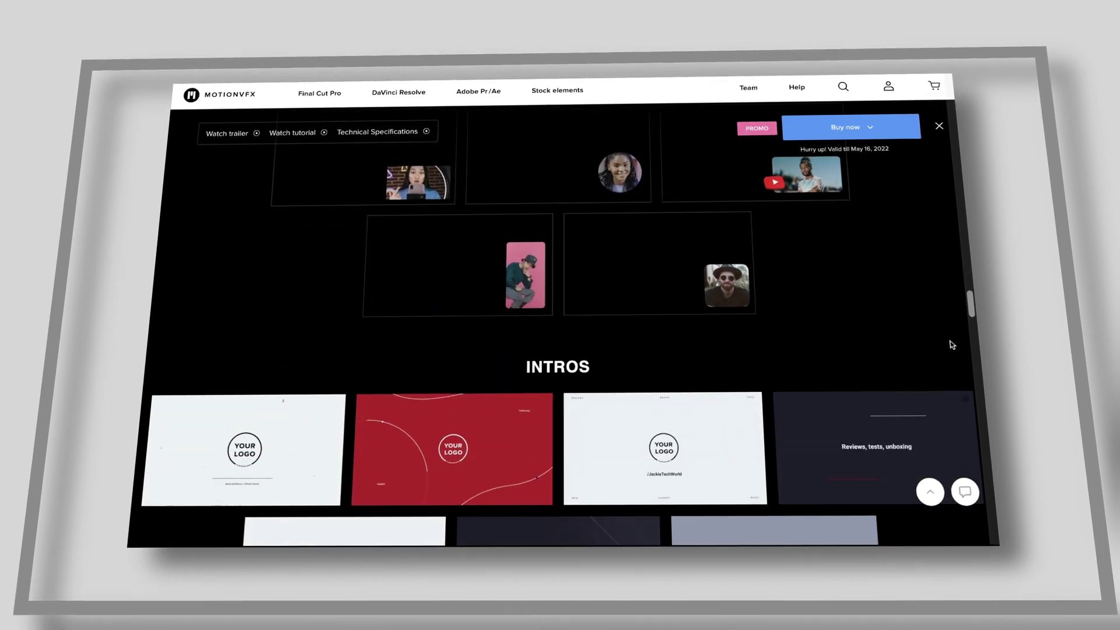
scroll(951, 345, down, 5)
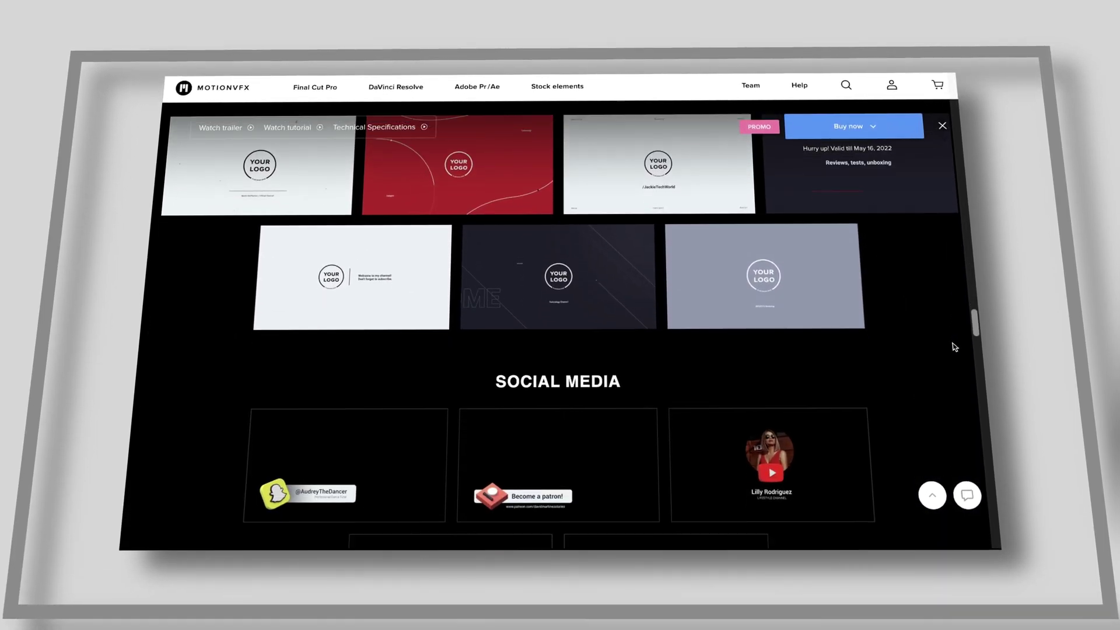
scroll(954, 347, down, 5)
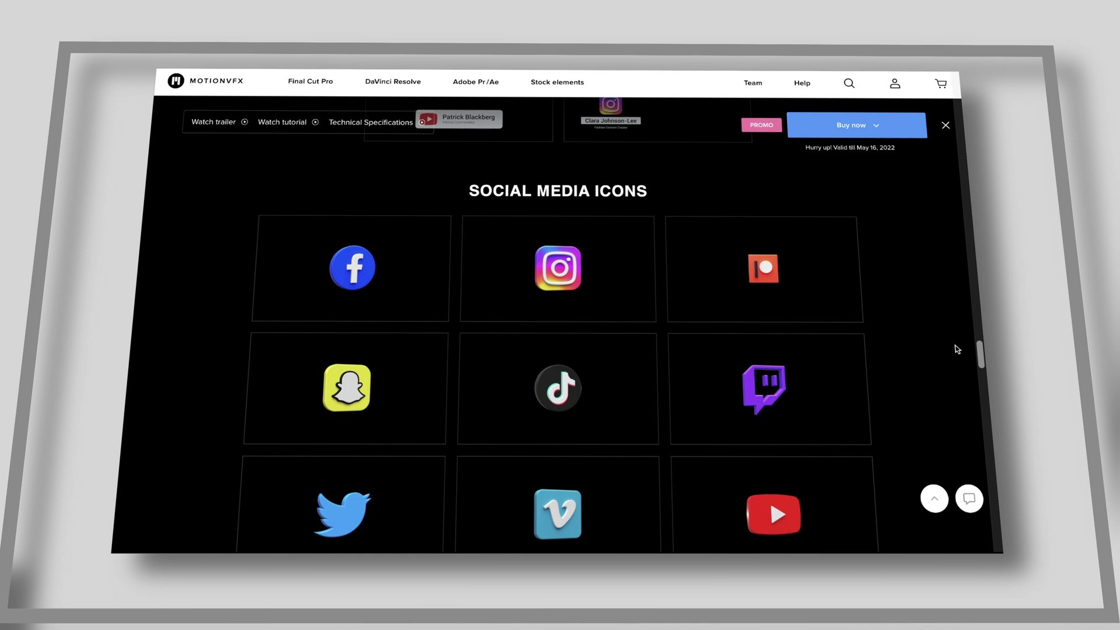
scroll(957, 349, down, 5)
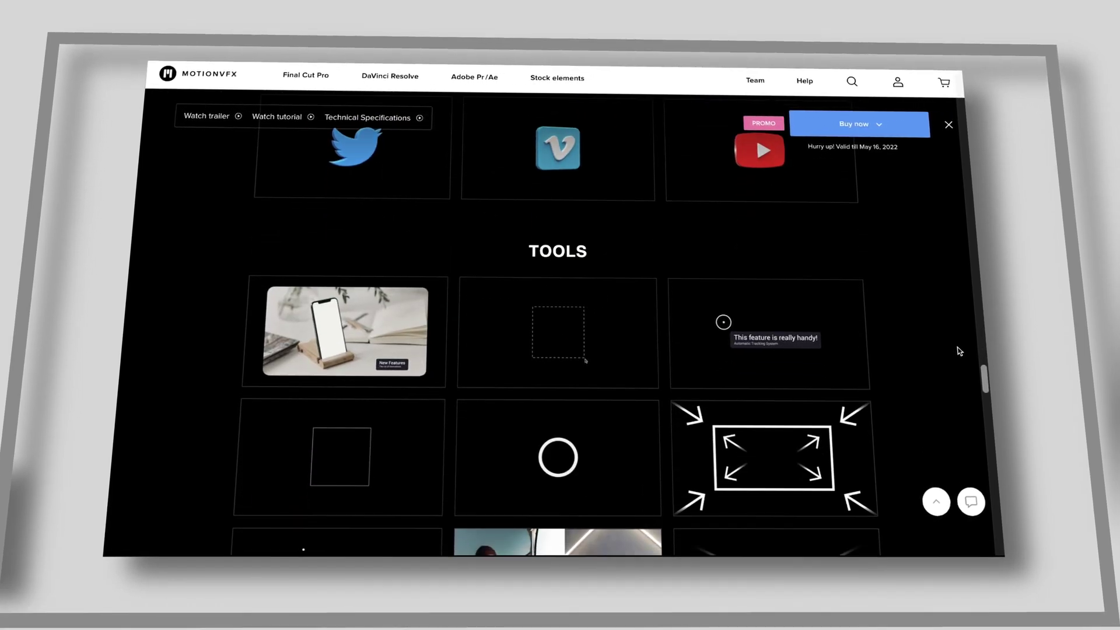
scroll(958, 350, down, 5)
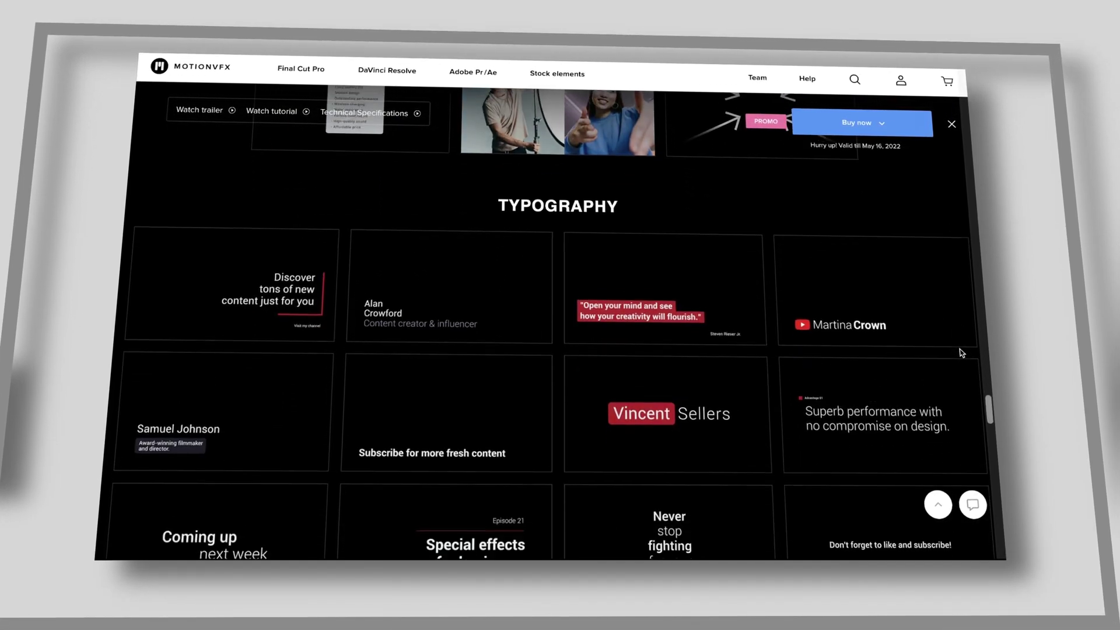
scroll(961, 353, down, 5)
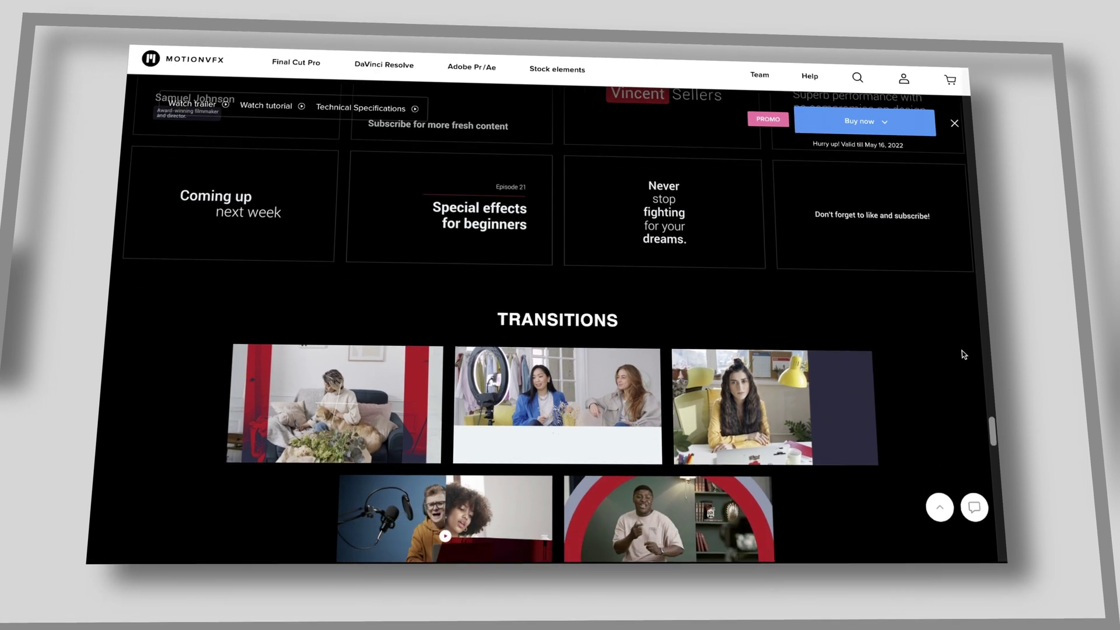
scroll(962, 352, down, 5)
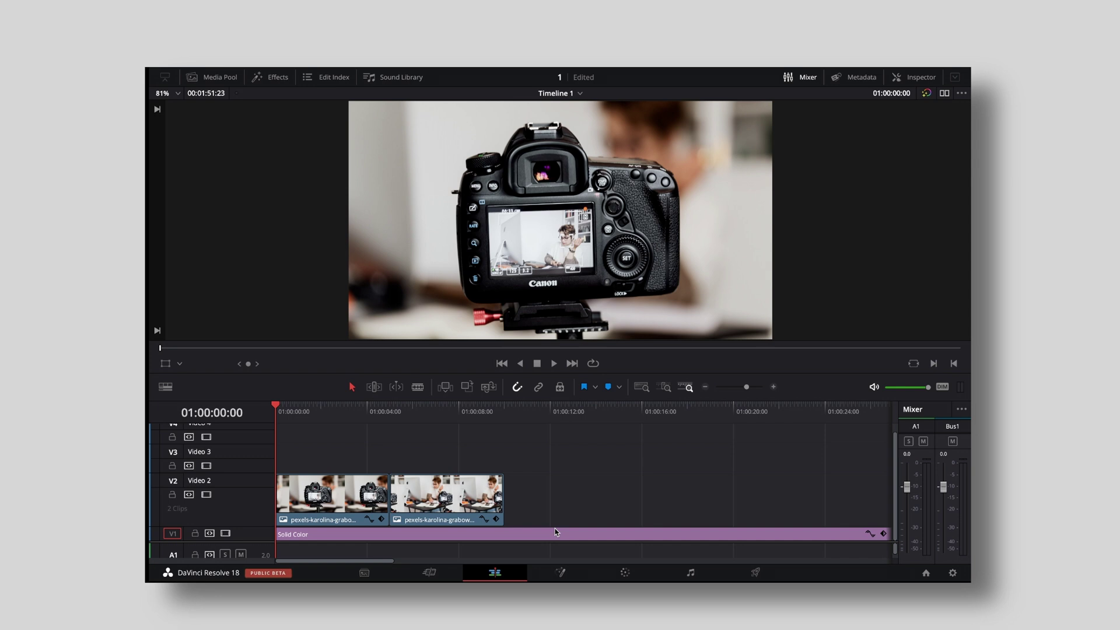
In the Effects library, list the five mTuber 3 transitions under Toolbox › Video Transitions › MotionVFX.
click(270, 77)
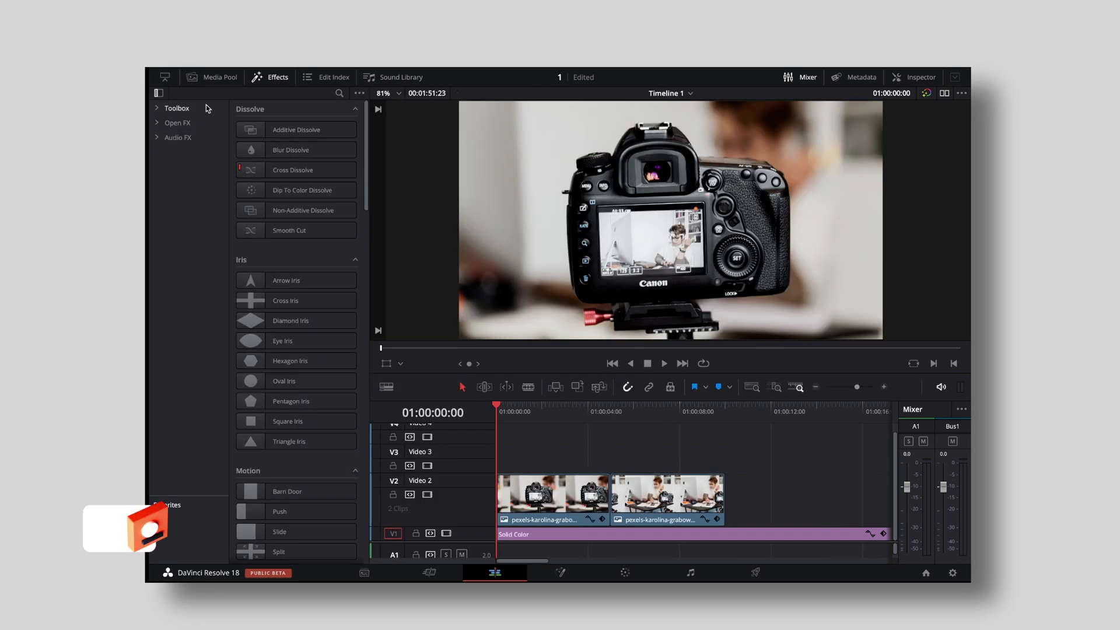
click(156, 109)
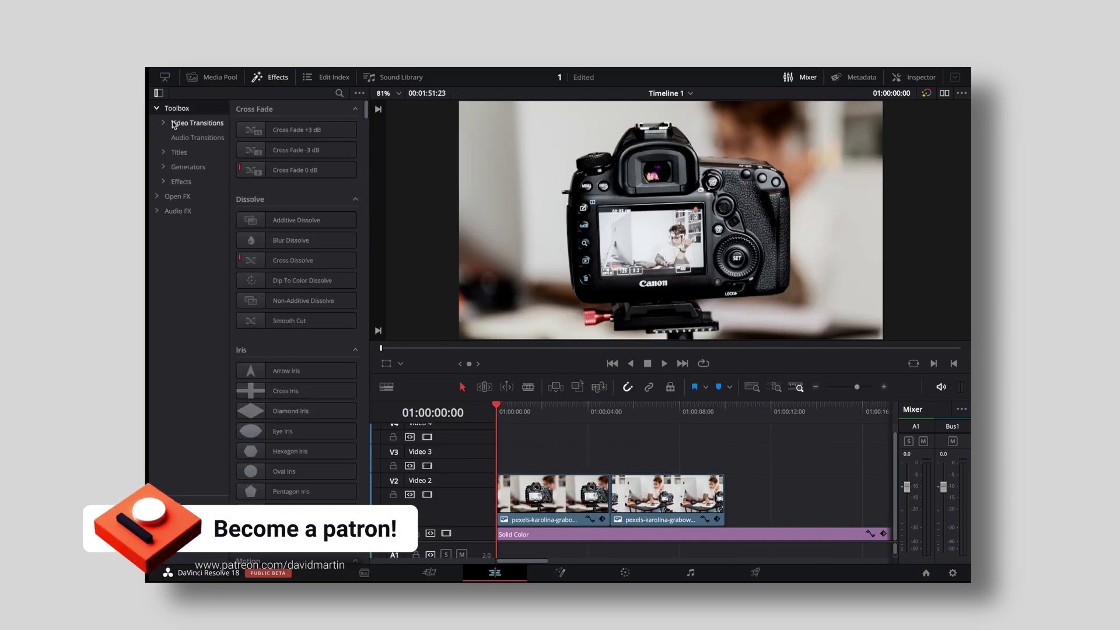
click(163, 124)
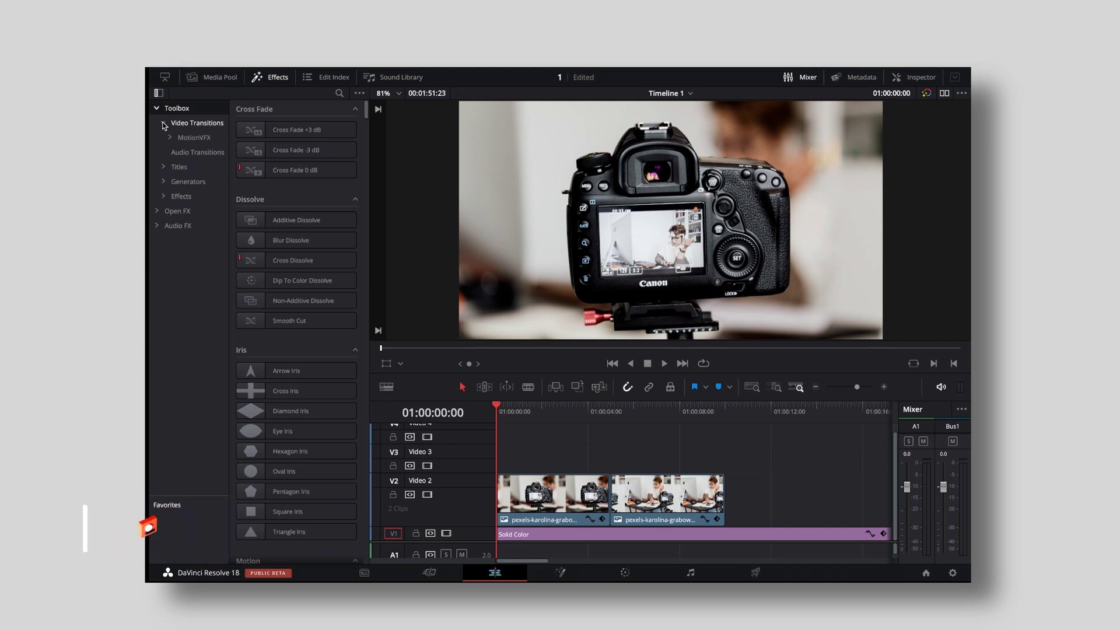
click(170, 137)
click(191, 197)
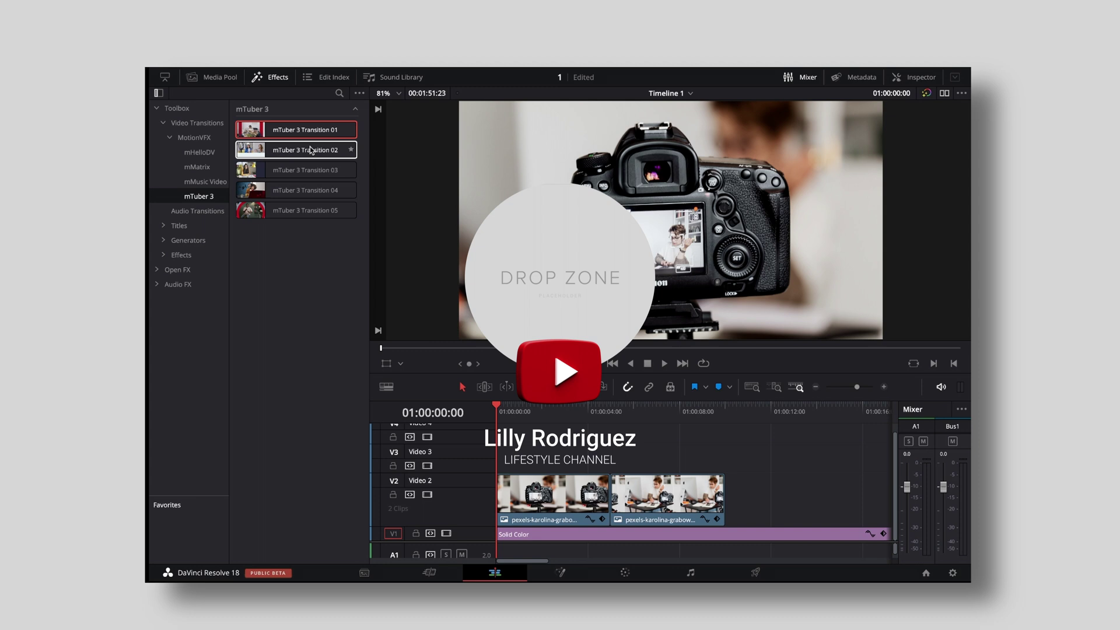
drag(300, 130, 609, 496)
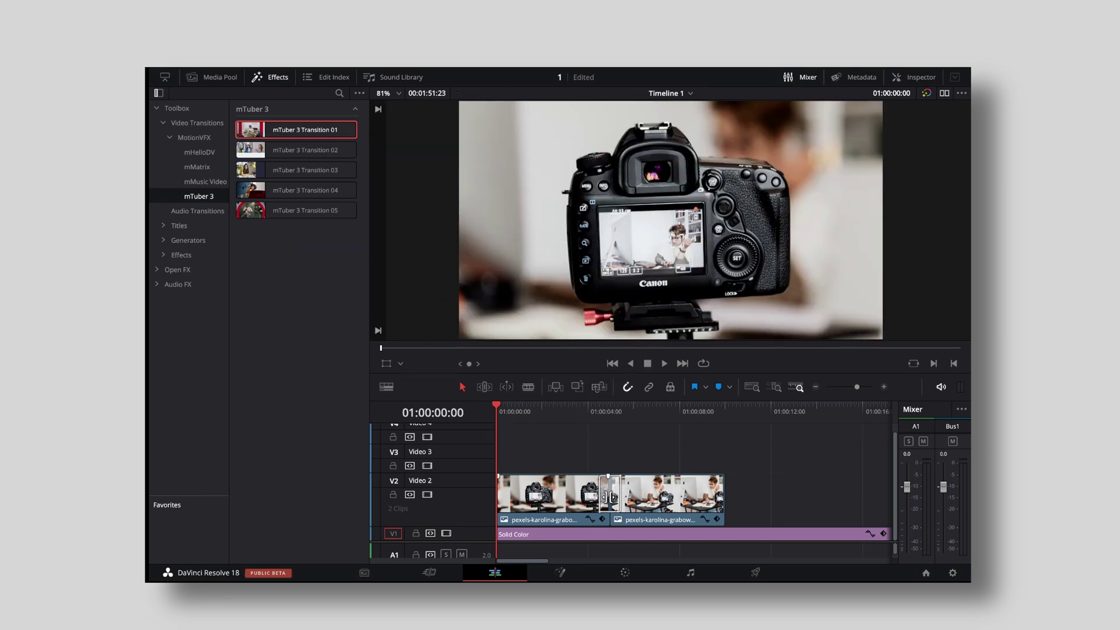
key(space)
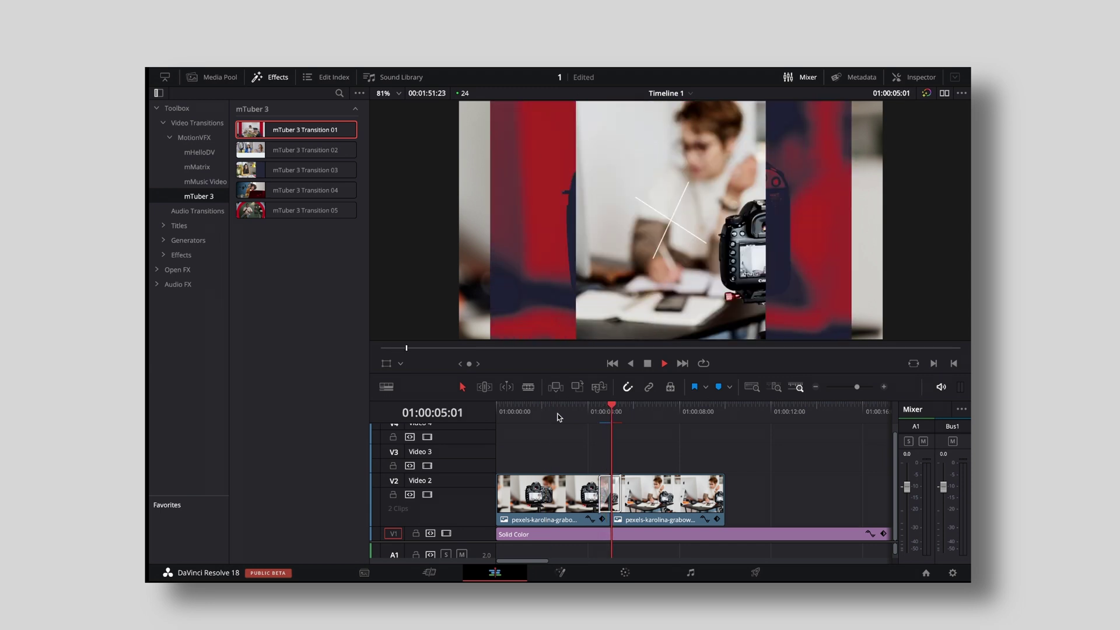
key(space)
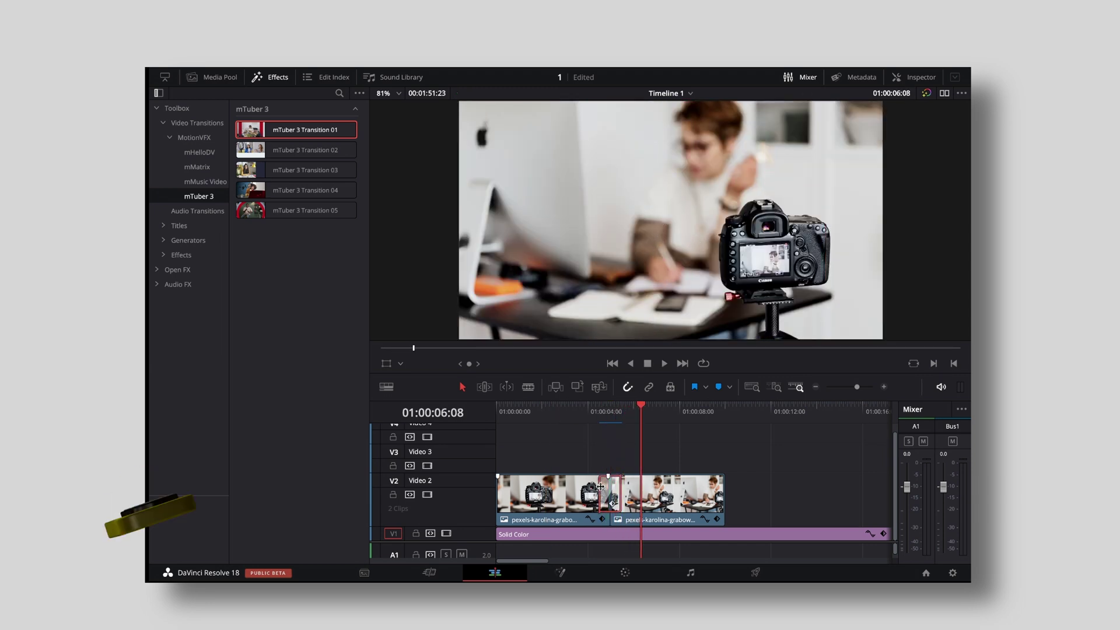
key(ctrl+z)
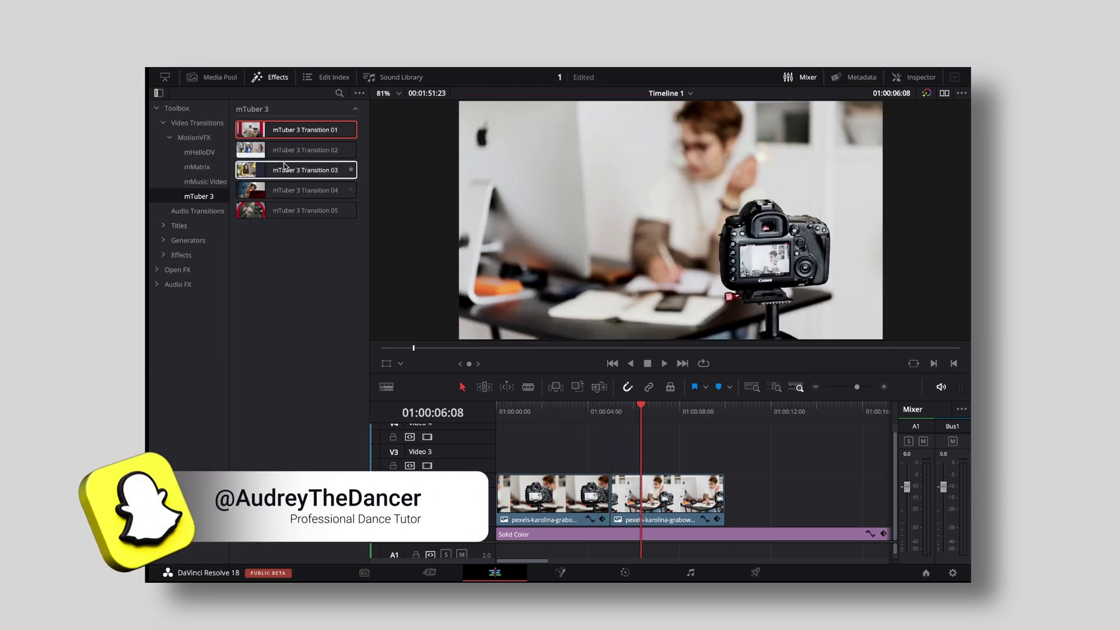
drag(280, 151, 611, 498)
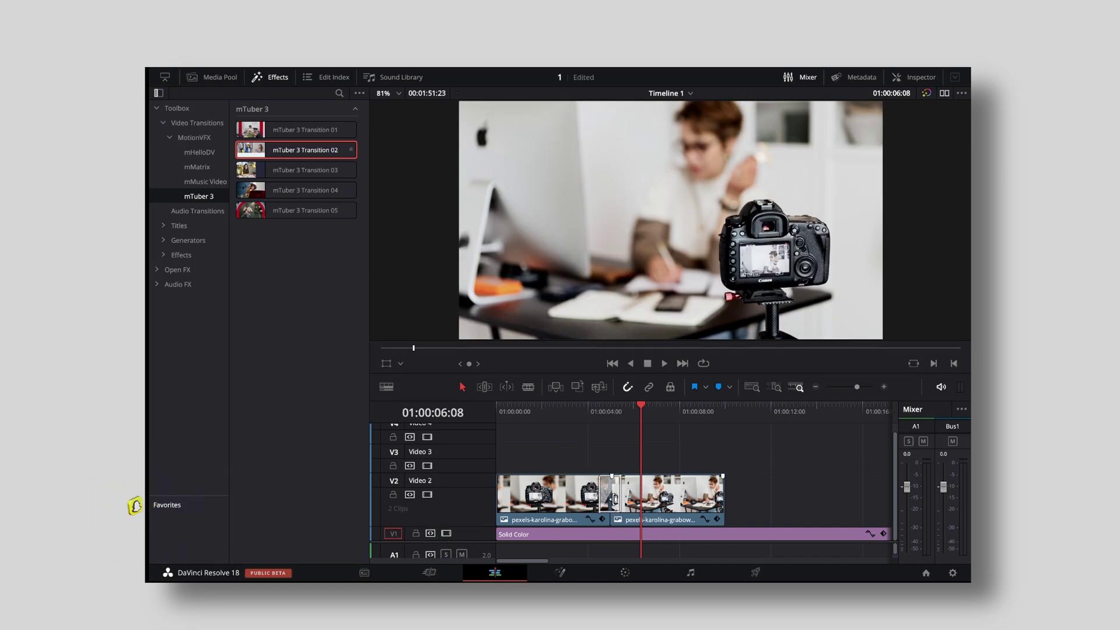
click(550, 411)
key(space)
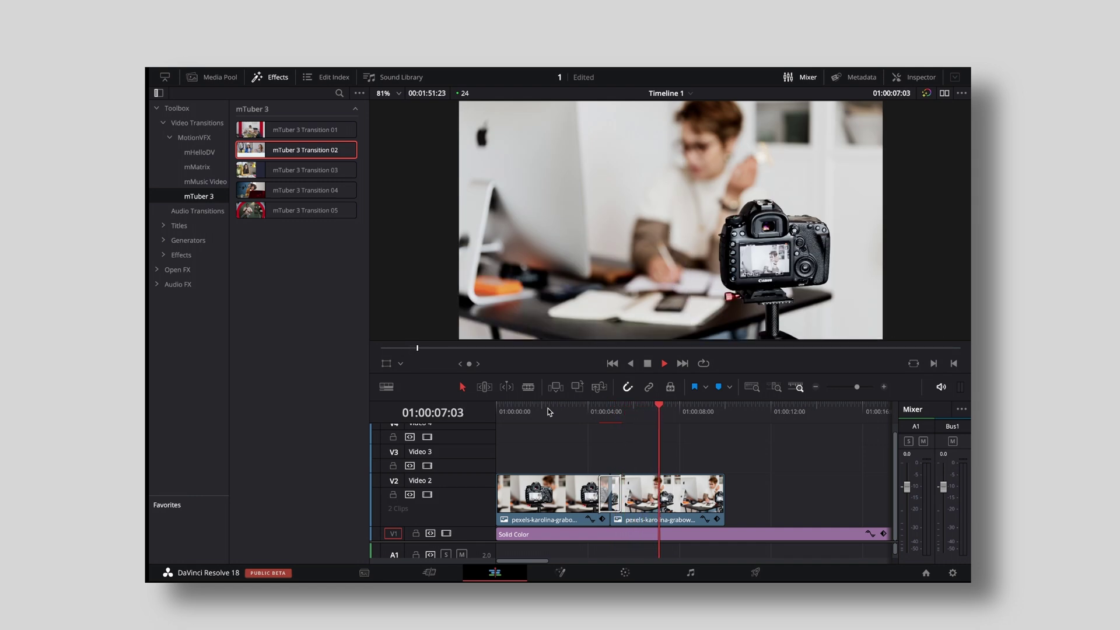
key(space)
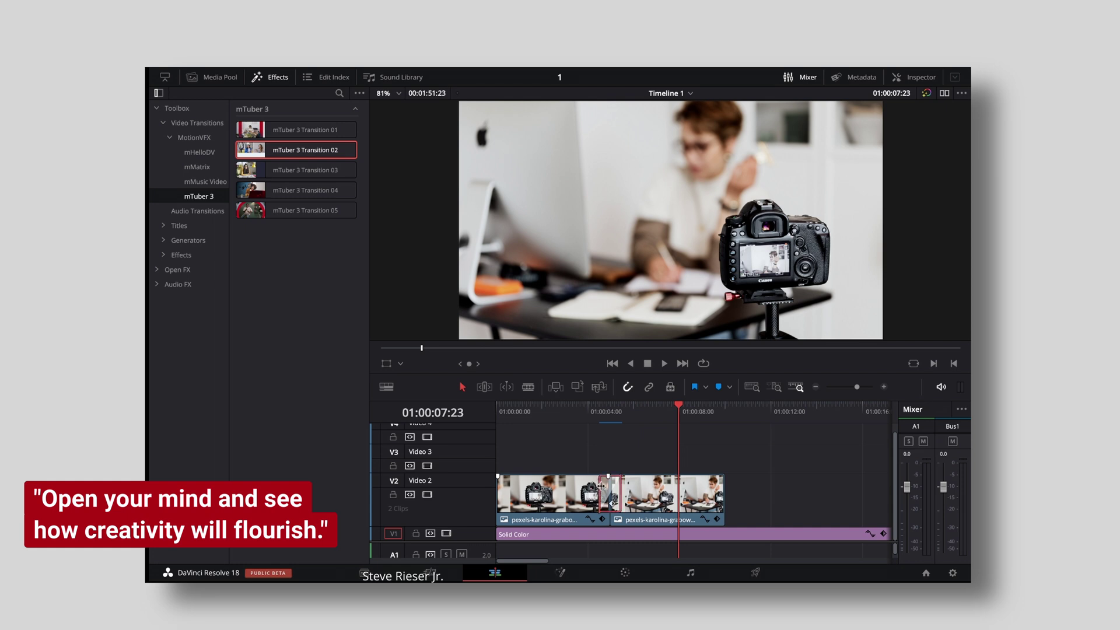
key(Delete)
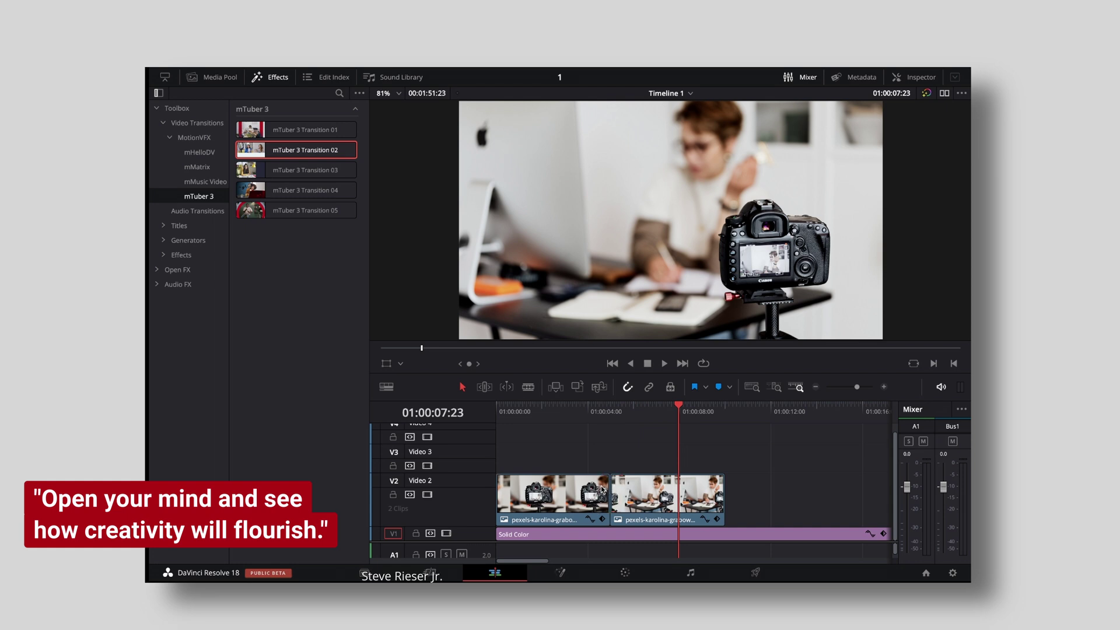
click(201, 198)
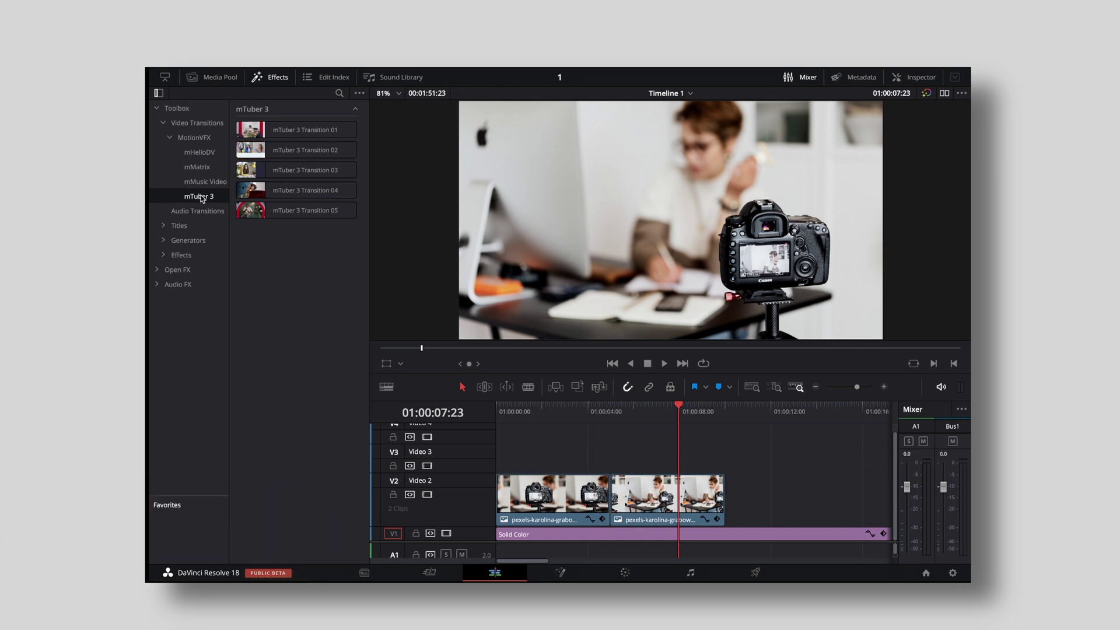
Browse Titles › MotionVFX › mTuber 3 and list its five Chapter Bars titles.
click(163, 226)
click(170, 240)
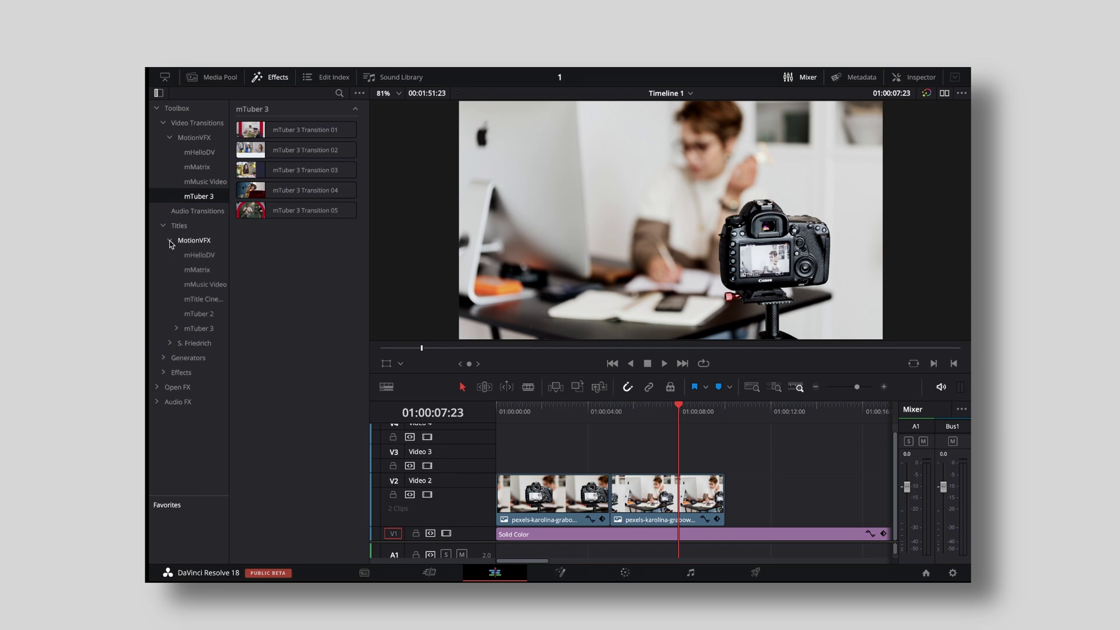
click(176, 329)
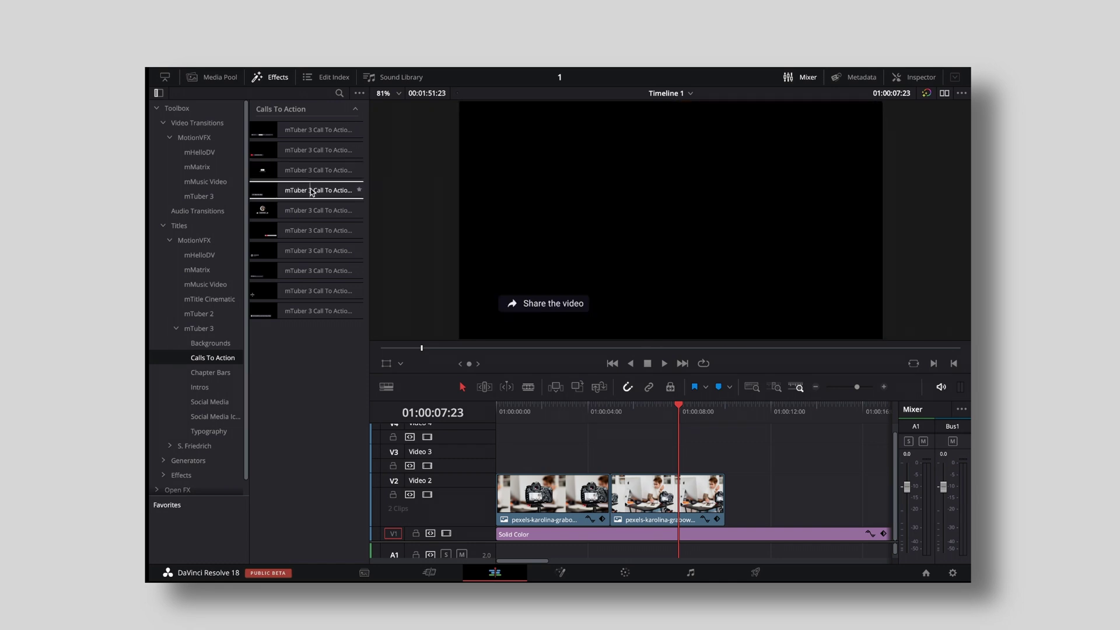
click(227, 372)
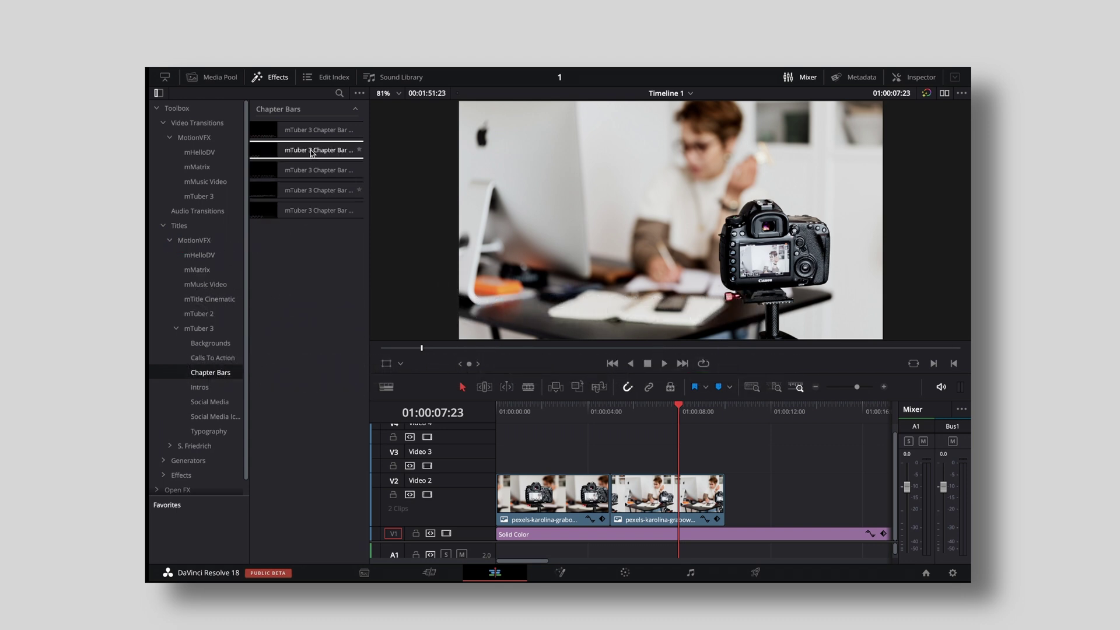
Place mTuber 3 Chapter Bar 01 on Video 3, extend it to about 14 seconds, and scrub through it.
drag(312, 132, 500, 461)
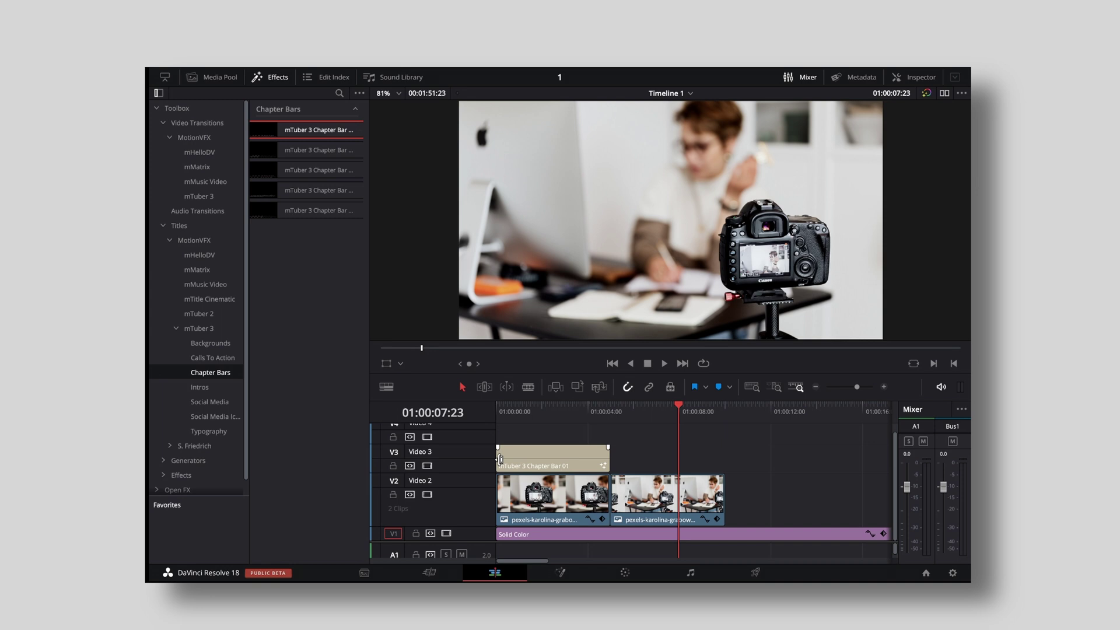
click(510, 411)
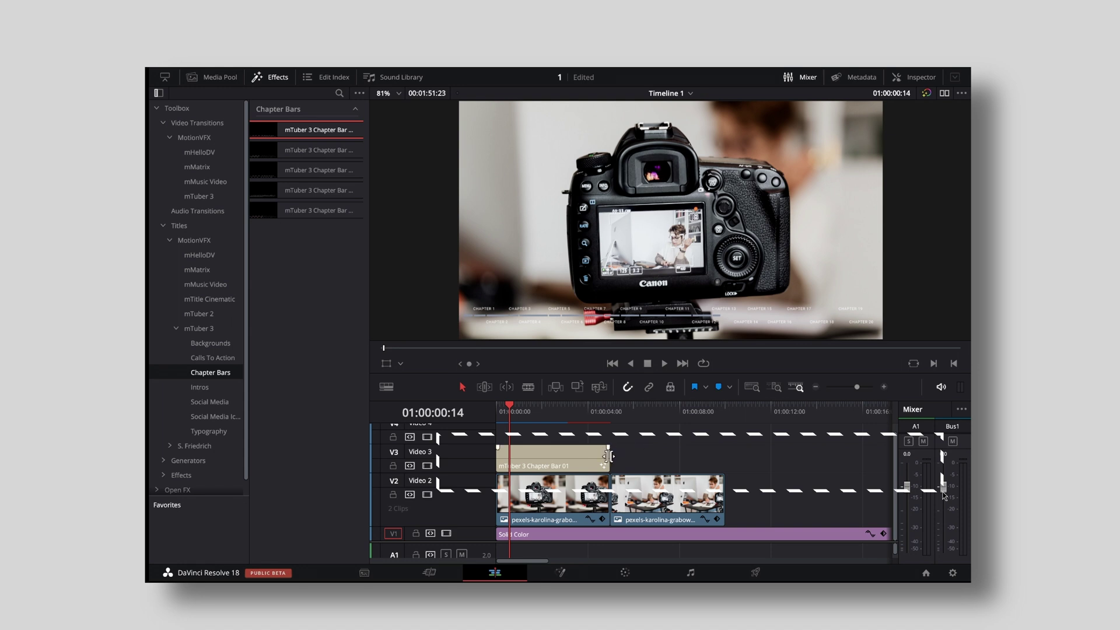
drag(608, 456, 832, 456)
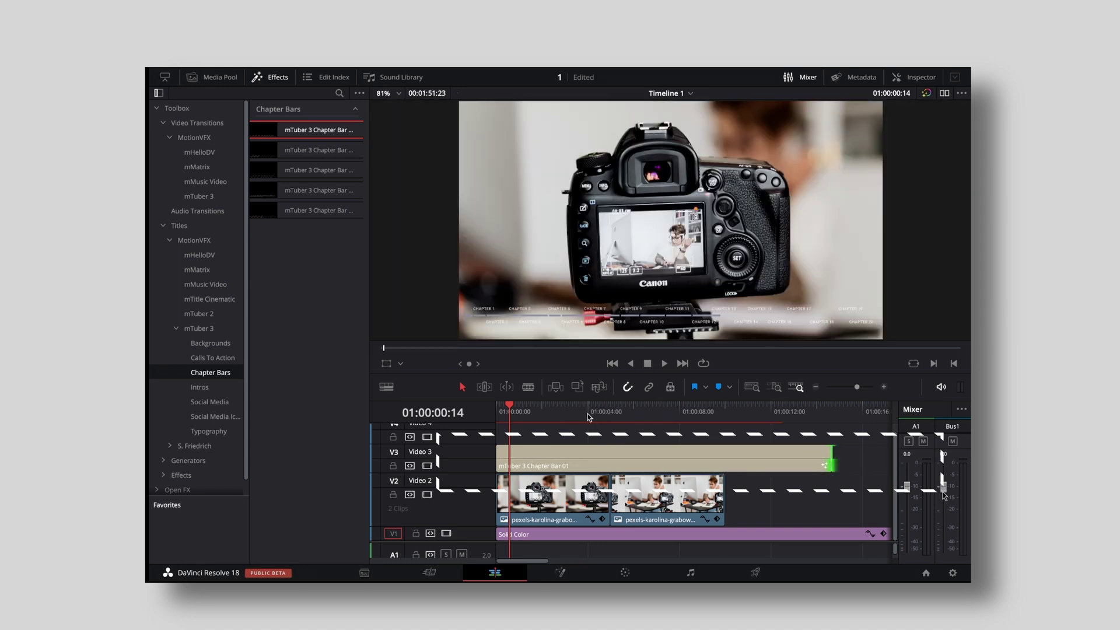
drag(589, 417, 713, 430)
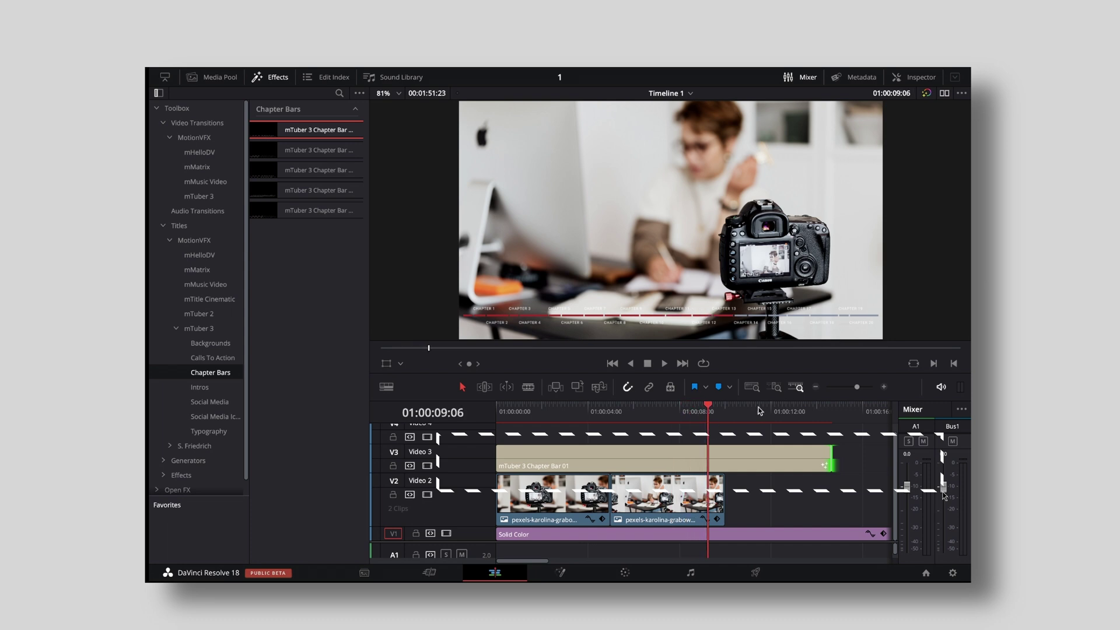
drag(710, 408, 817, 411)
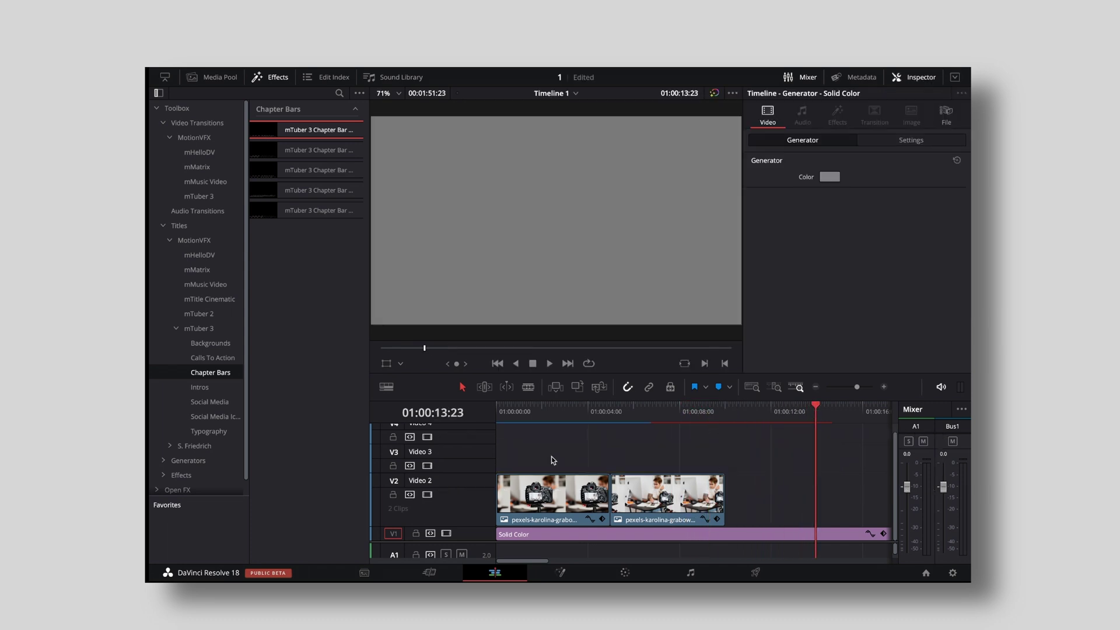
Place mTuber 3 Intro 01 from the Intros titles on Video 3 at the timeline start.
click(201, 387)
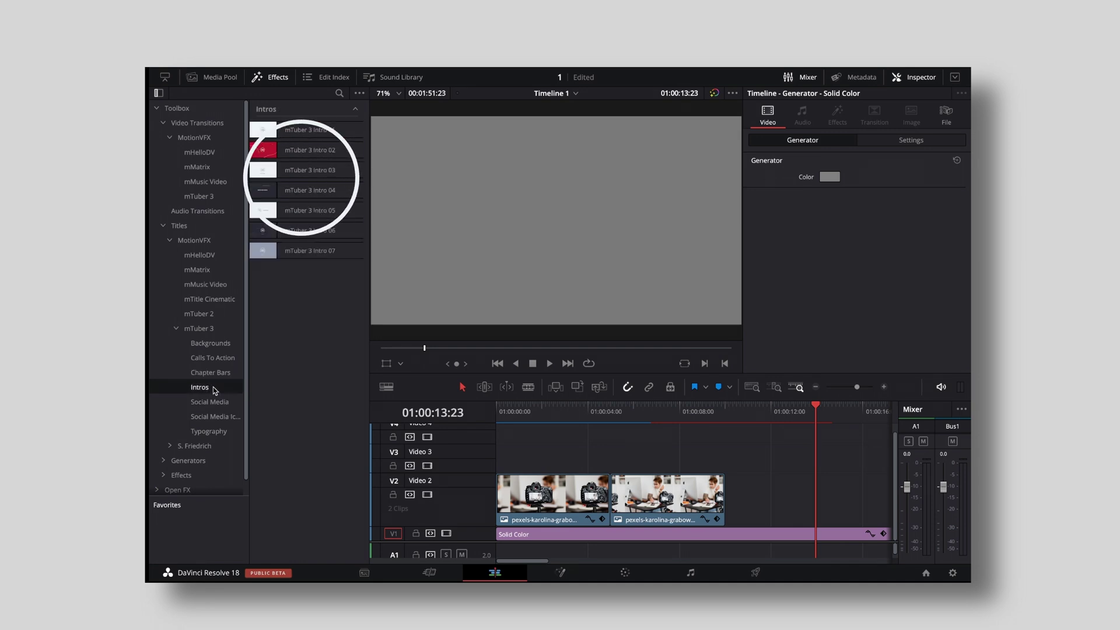
click(302, 131)
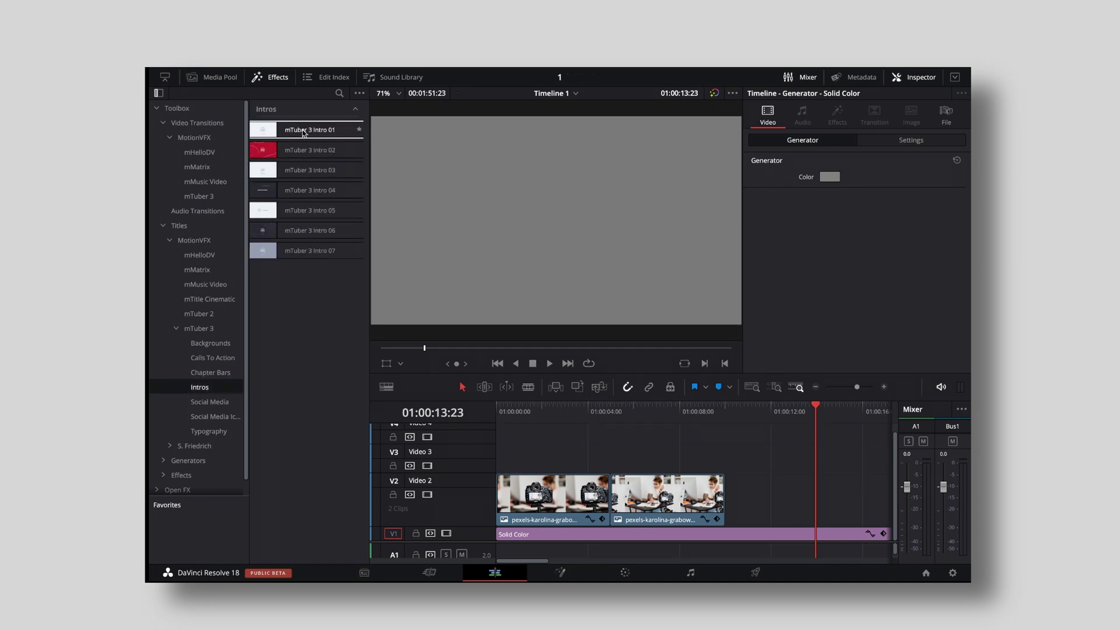
drag(303, 130, 498, 457)
click(497, 406)
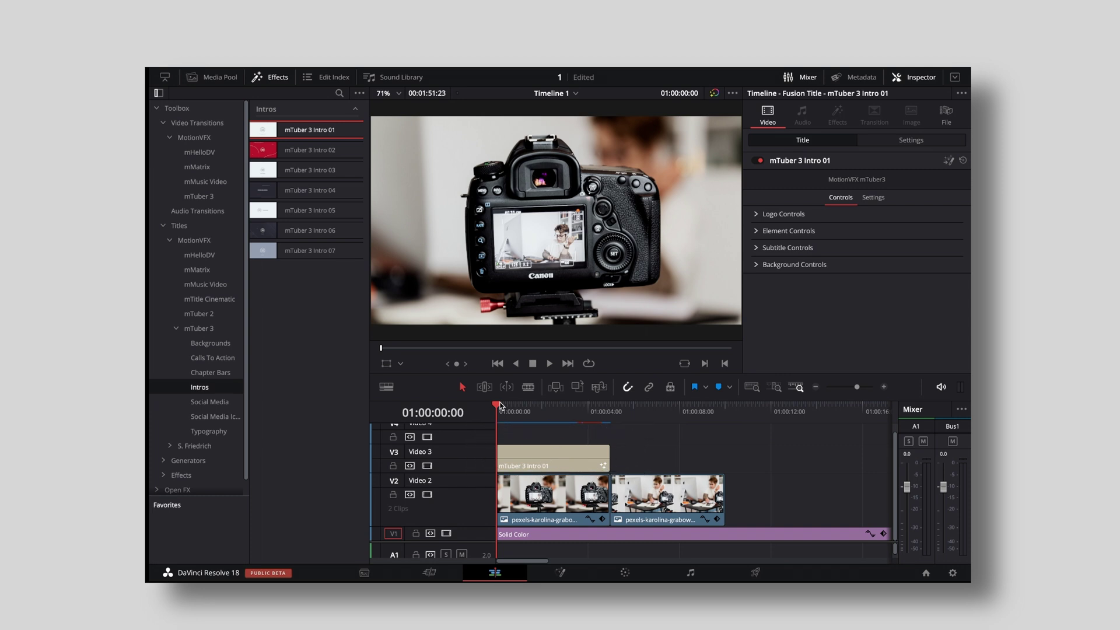
Play back the intro, then expand its Logo Controls in the Inspector.
key(space)
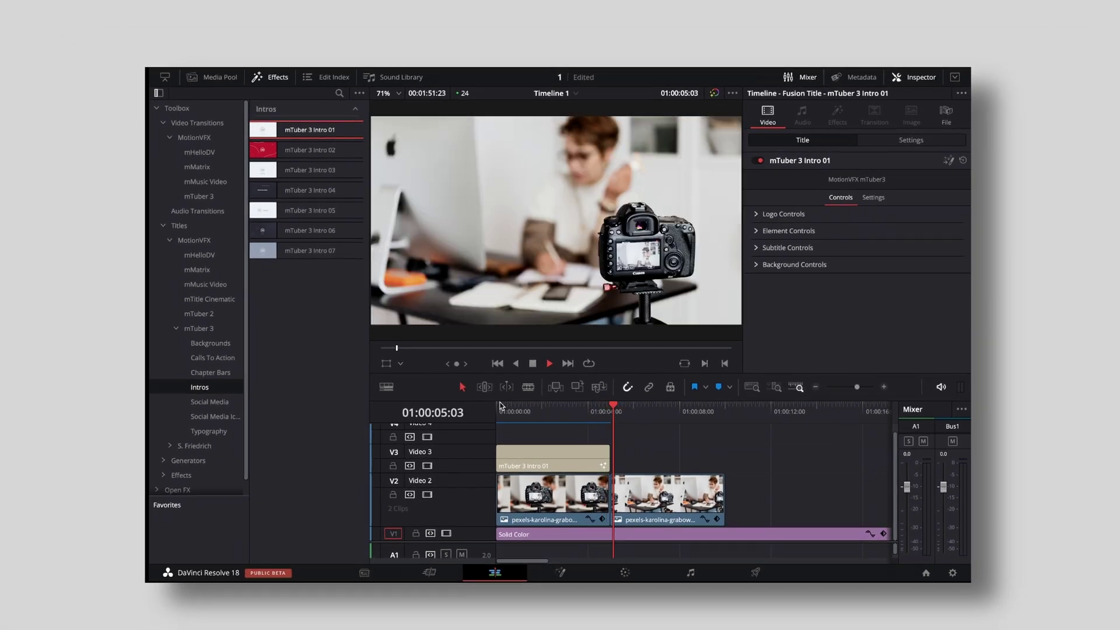
click(543, 457)
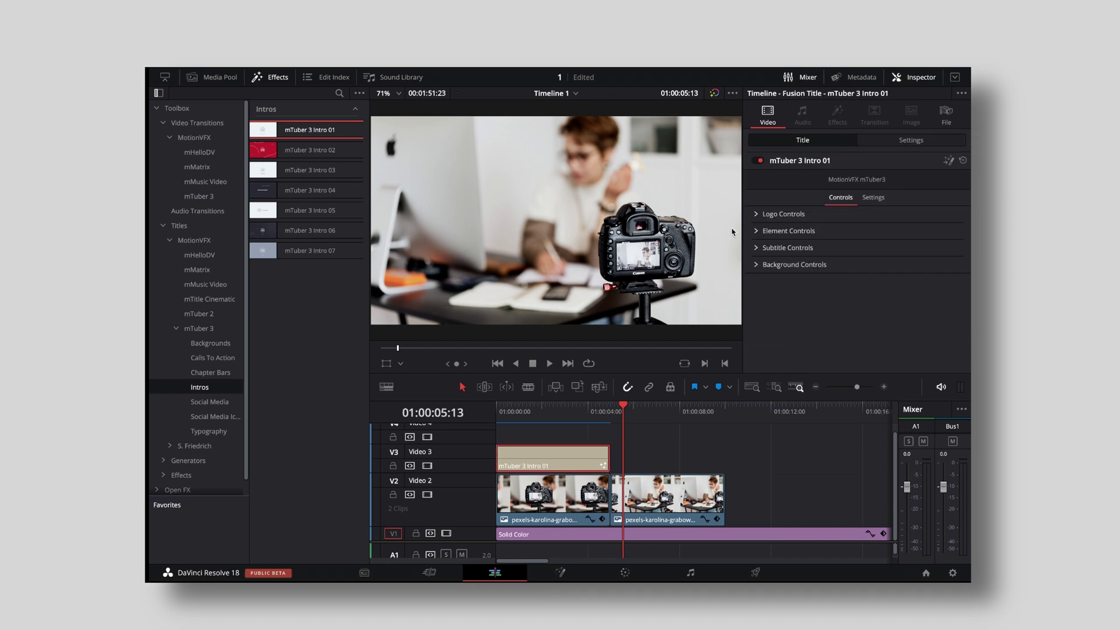
click(757, 214)
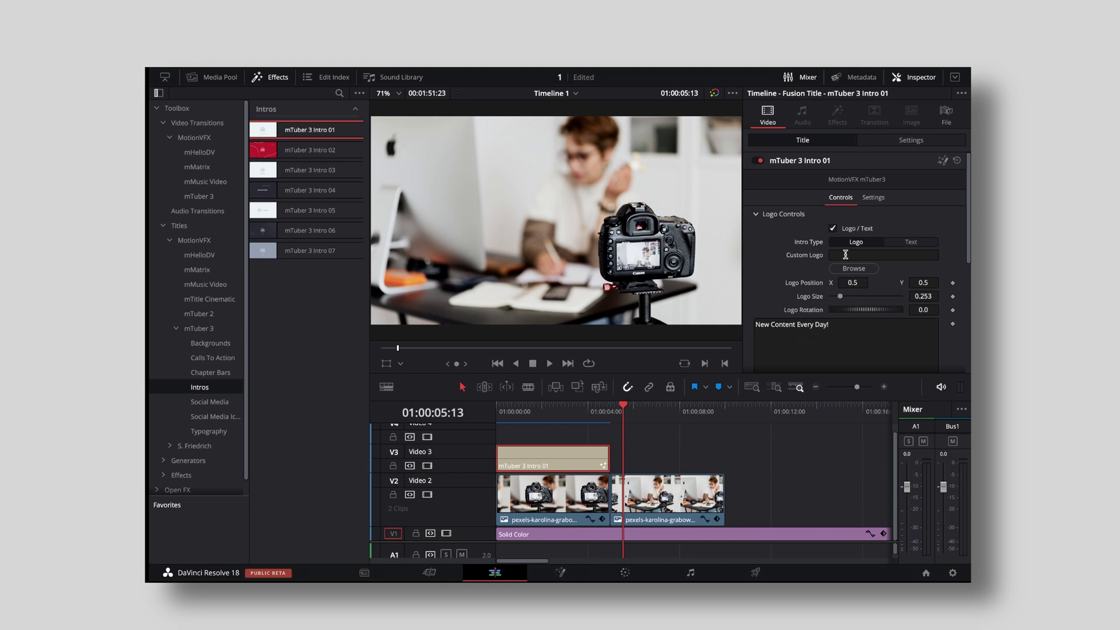
Replace the intro with the mTuber 3 Social Media 01 lower third, playhead at about one second.
key(Delete)
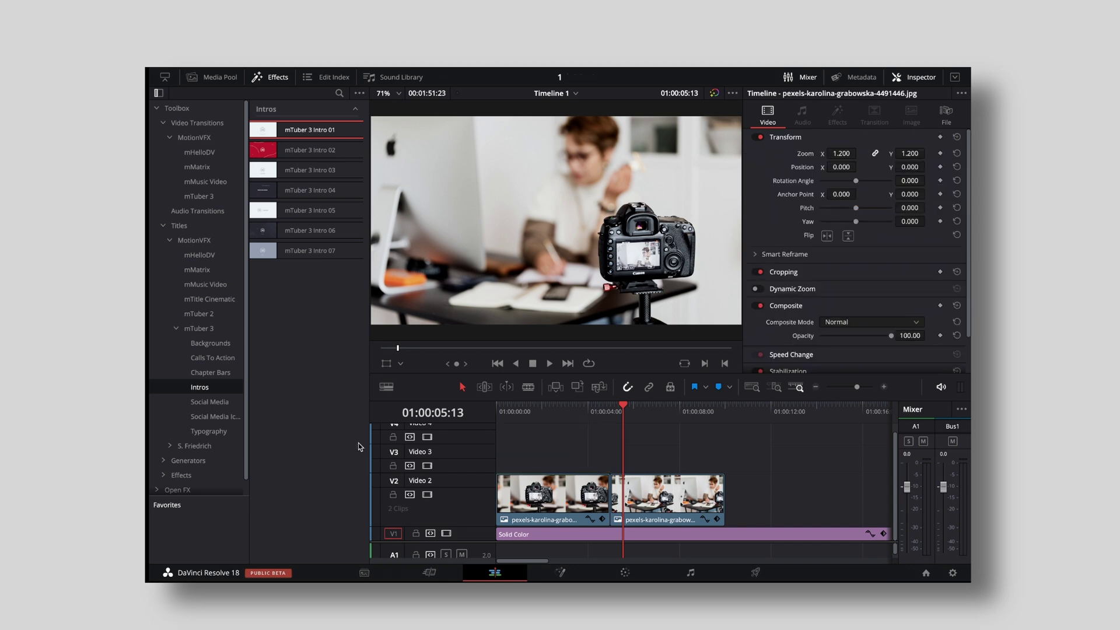
click(217, 402)
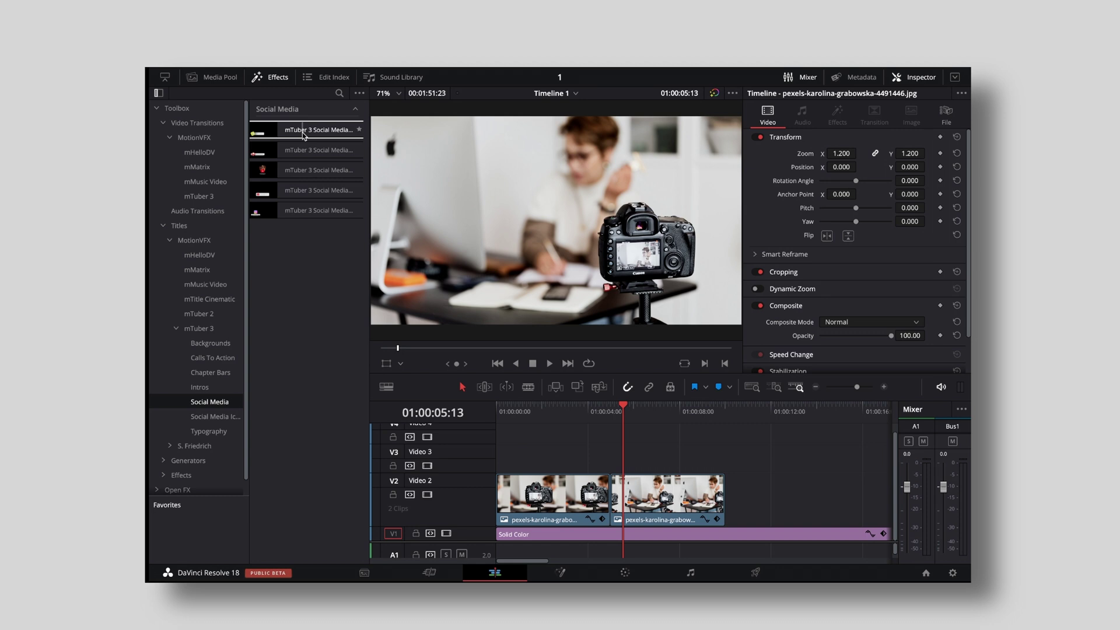
drag(302, 131, 510, 459)
drag(527, 414, 531, 407)
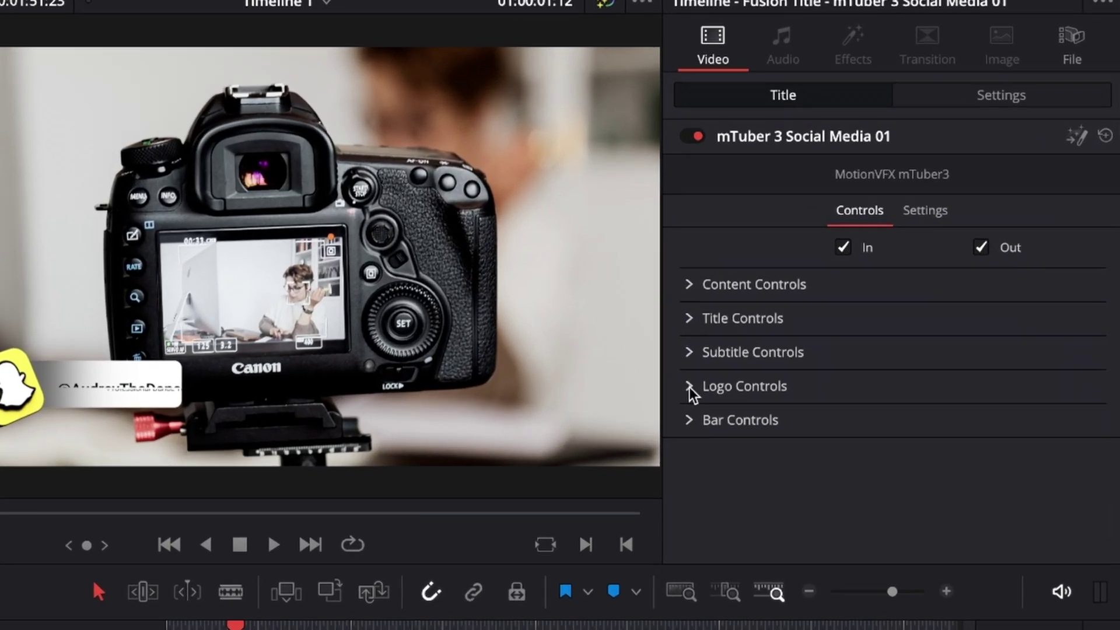
Set the lower third's Logo Controls LogoType to YouTube.
click(756, 284)
scroll(755, 286, down, 1)
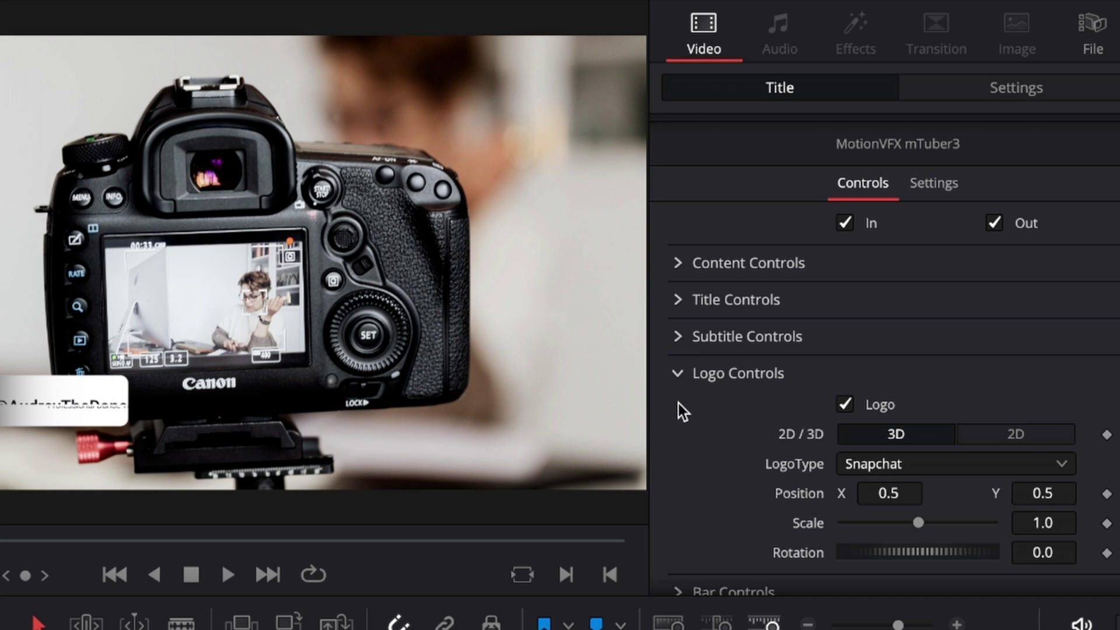
scroll(678, 404, down, 1)
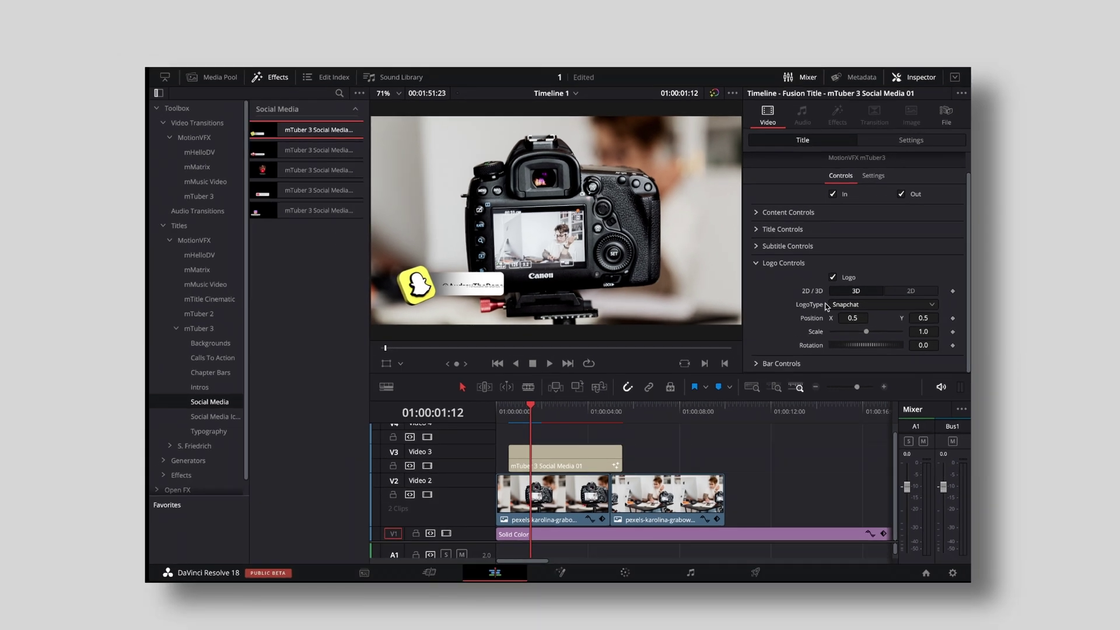
click(855, 306)
click(846, 408)
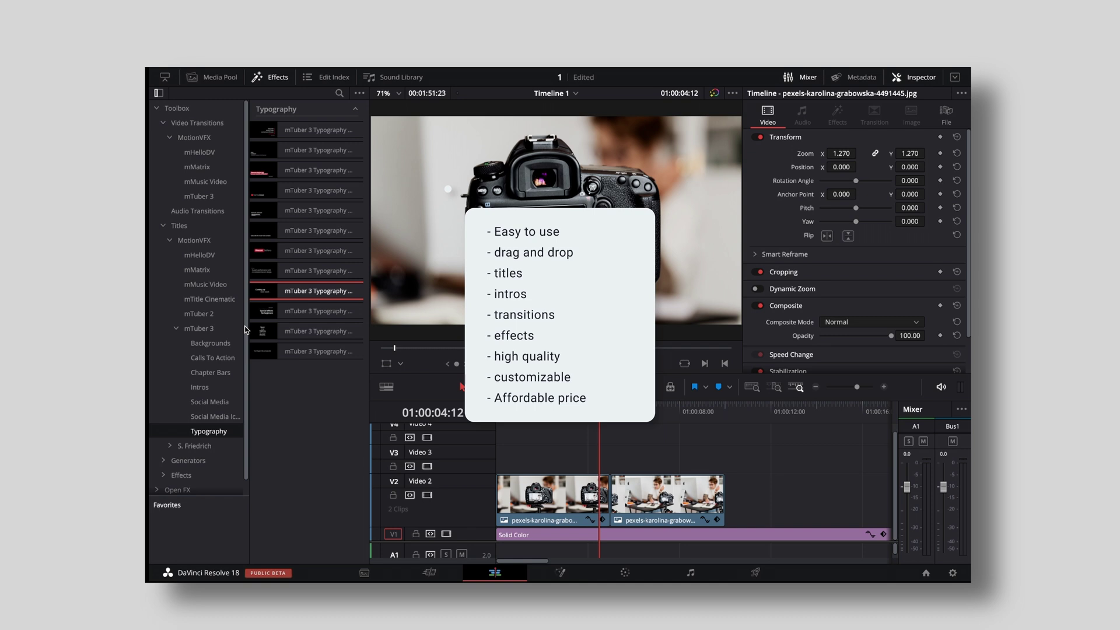
Expand Effects › MotionVFX › mTuber 3 to list the Corner Screens and Tools effects.
scroll(245, 332, down, 2)
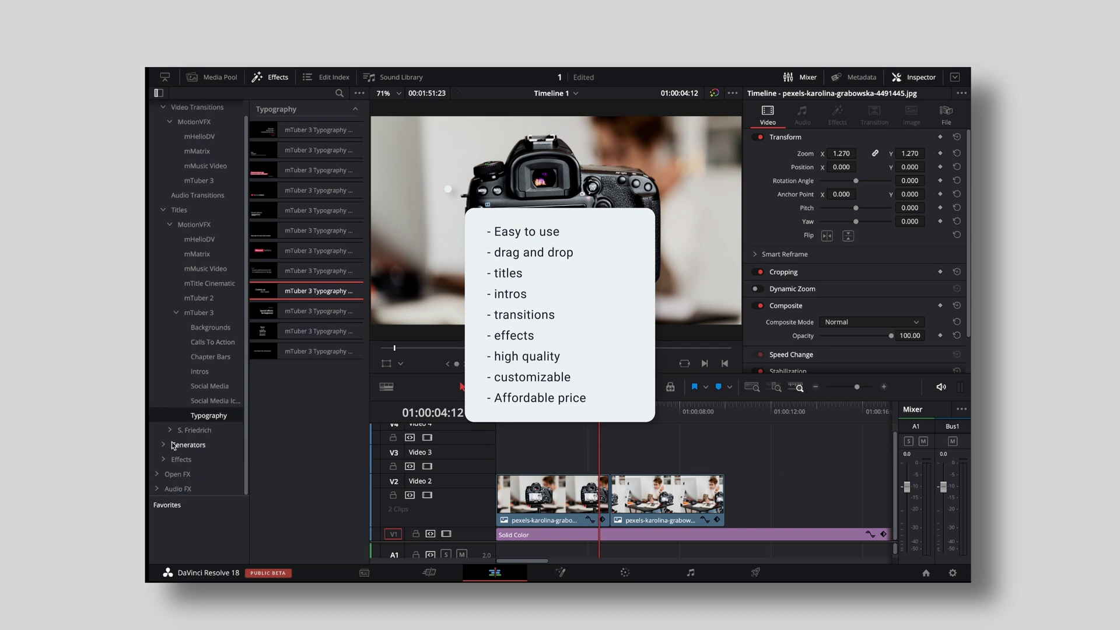
click(165, 461)
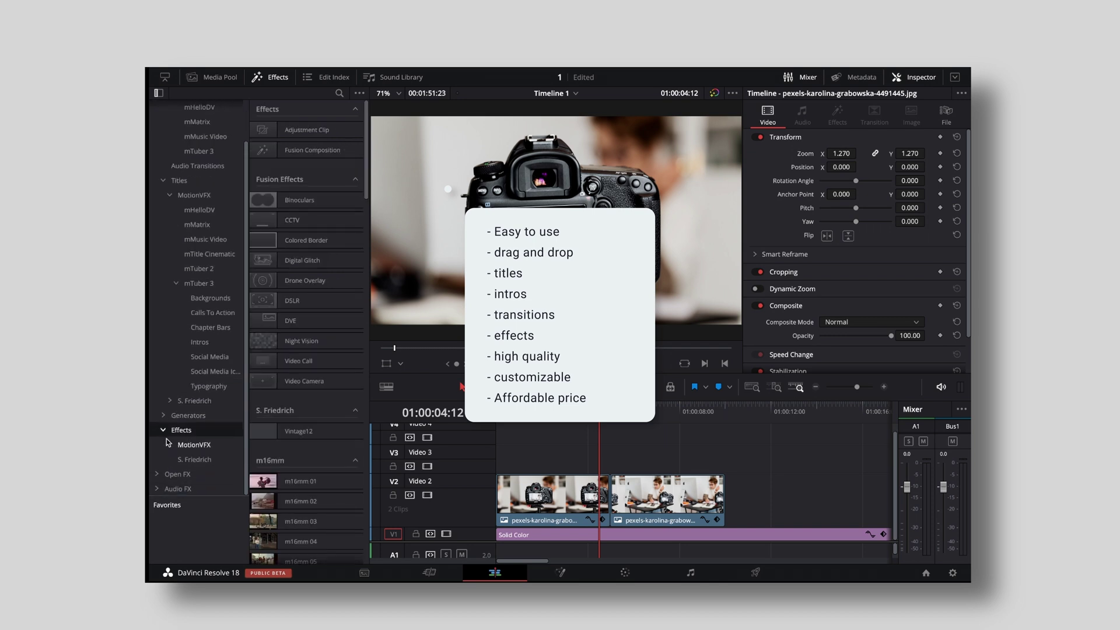
click(170, 445)
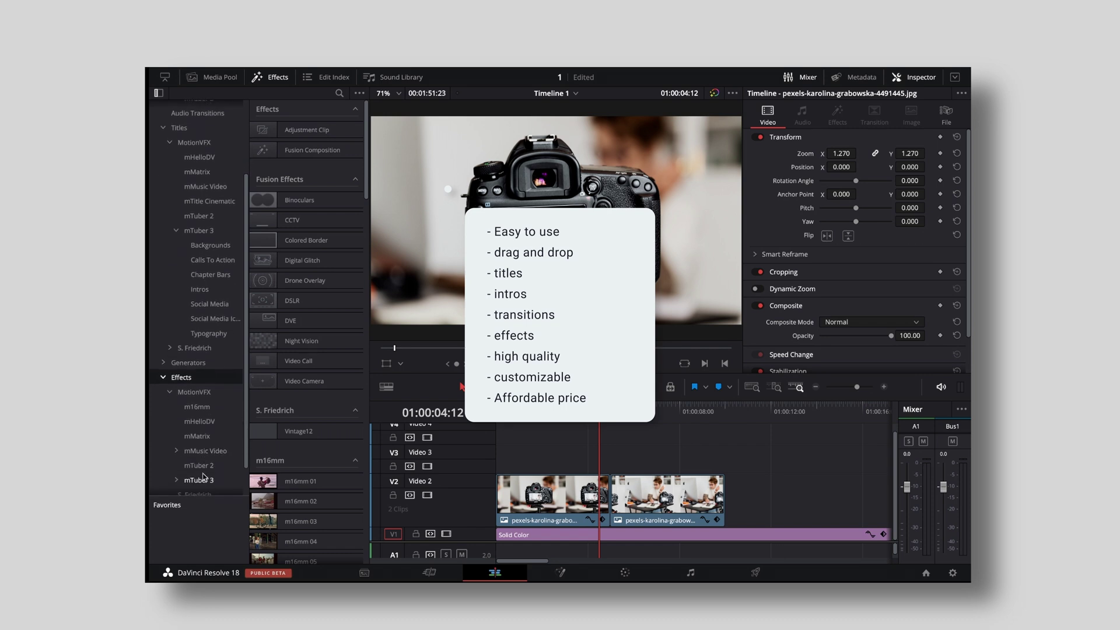
click(198, 445)
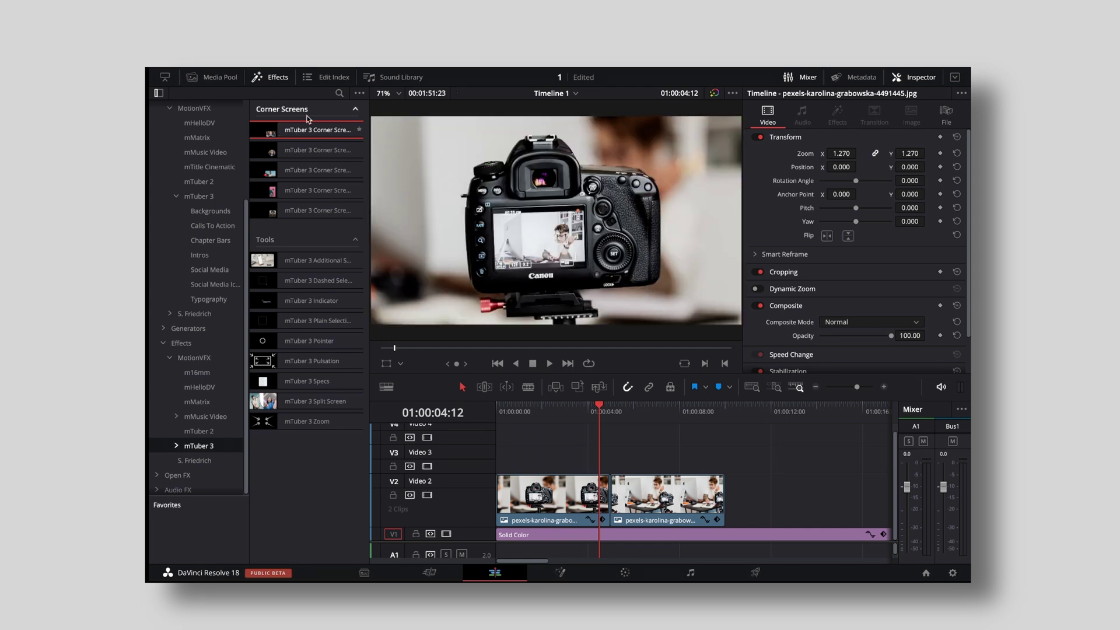
mouse_move(308, 132)
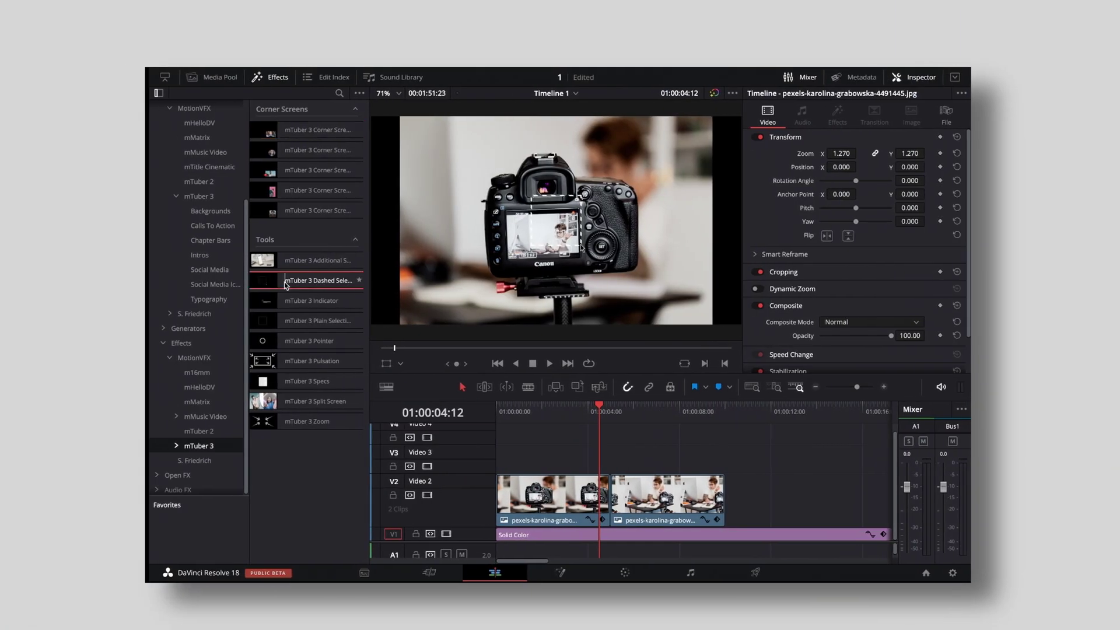
Apply mTuber 3 Dashed Selection to the first Video 2 clip and return the playhead to the start.
drag(318, 281, 548, 495)
click(564, 409)
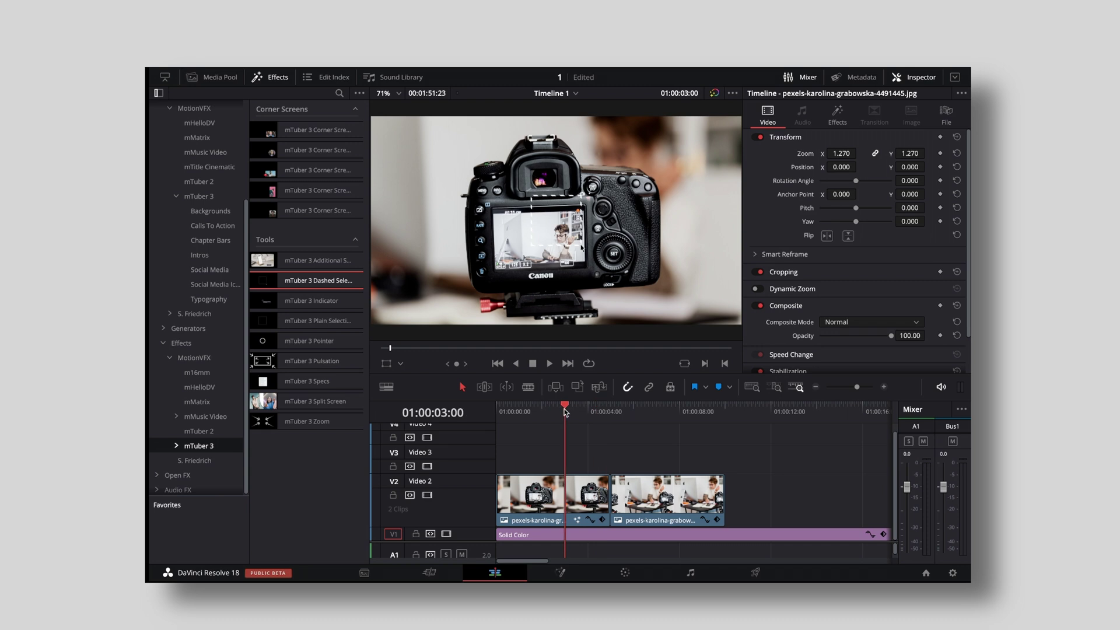
drag(565, 411, 496, 412)
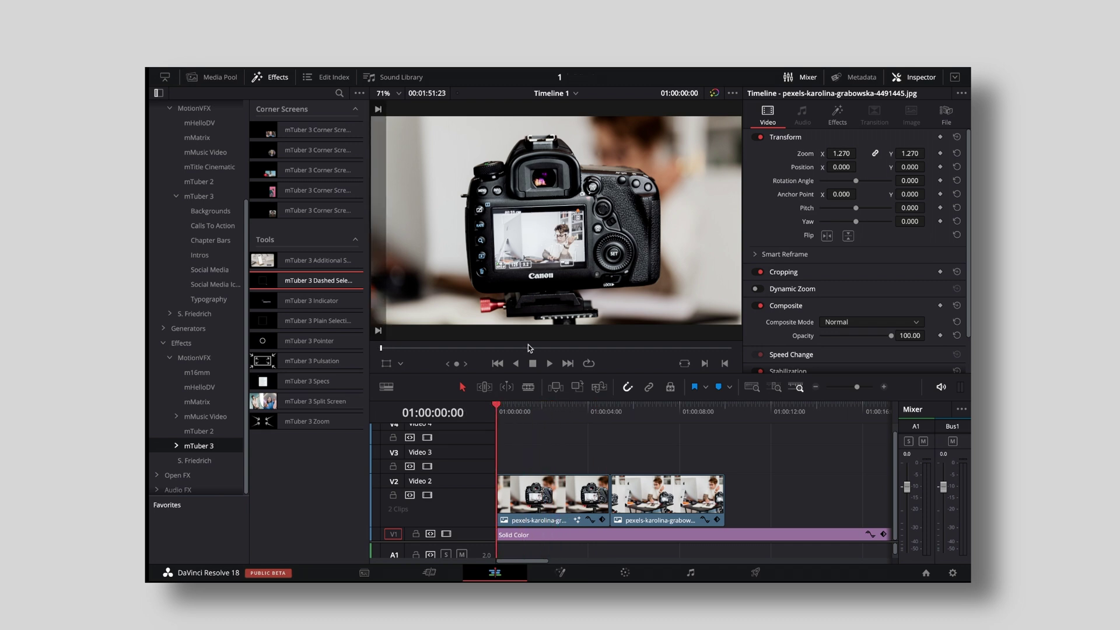
Set the Dashed Selection's Content Controls to Position X 0.651 and Scale 1.493, saving the project.
click(845, 111)
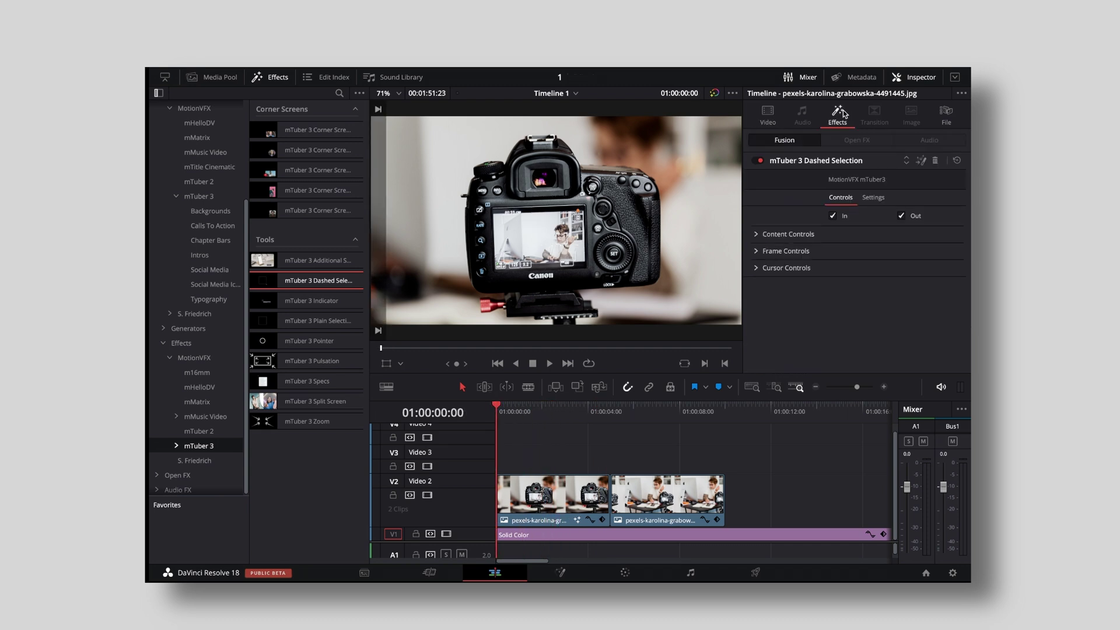
click(756, 236)
drag(842, 248, 852, 248)
key(space)
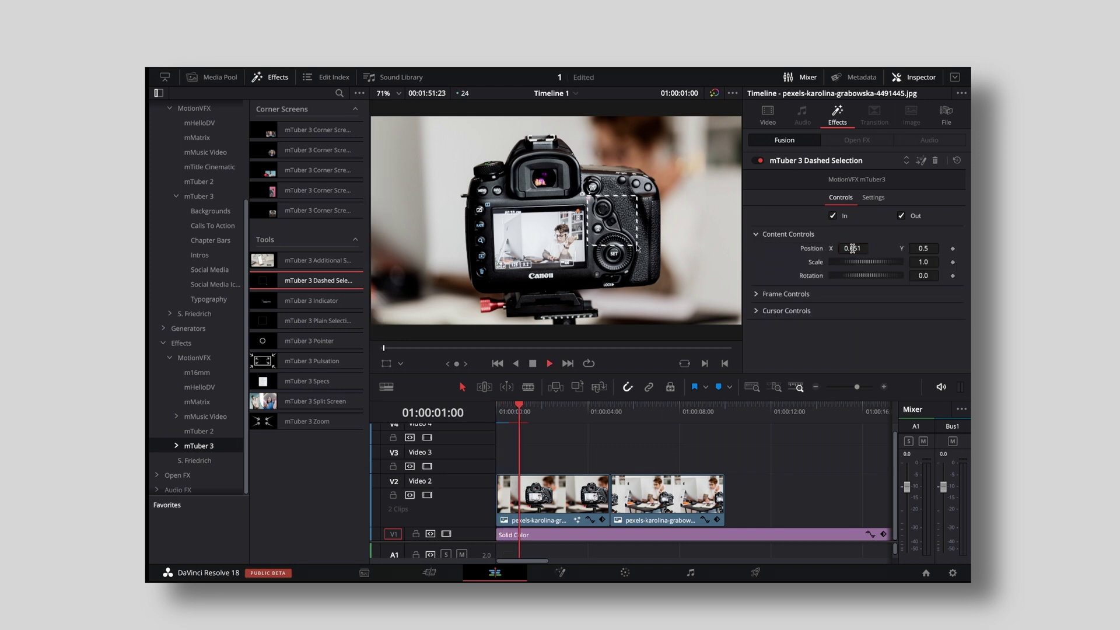
key(space)
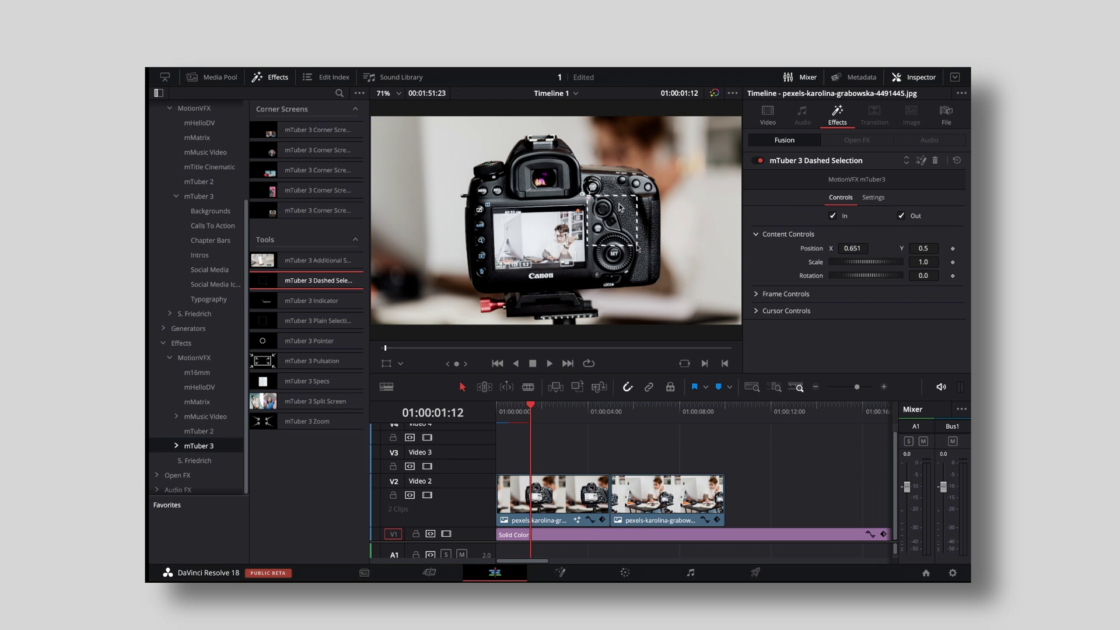
key(ctrl+s)
drag(841, 260, 880, 278)
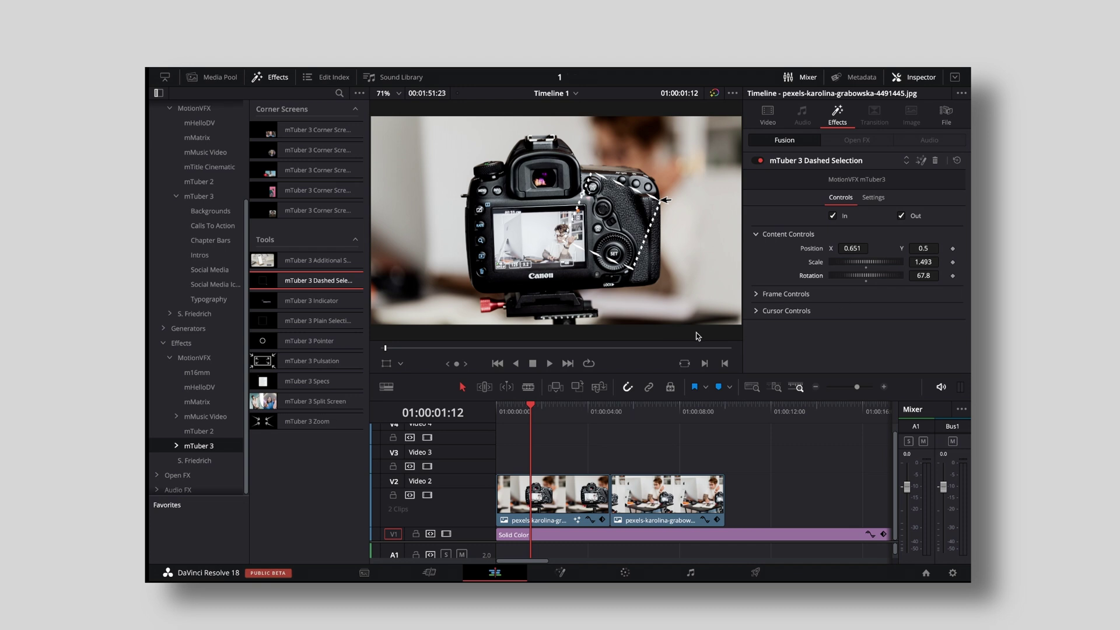
Swap Dashed Selection for mTuber 3 Zoom (amount 0.65) on the first Video 2 clip and play it.
click(935, 161)
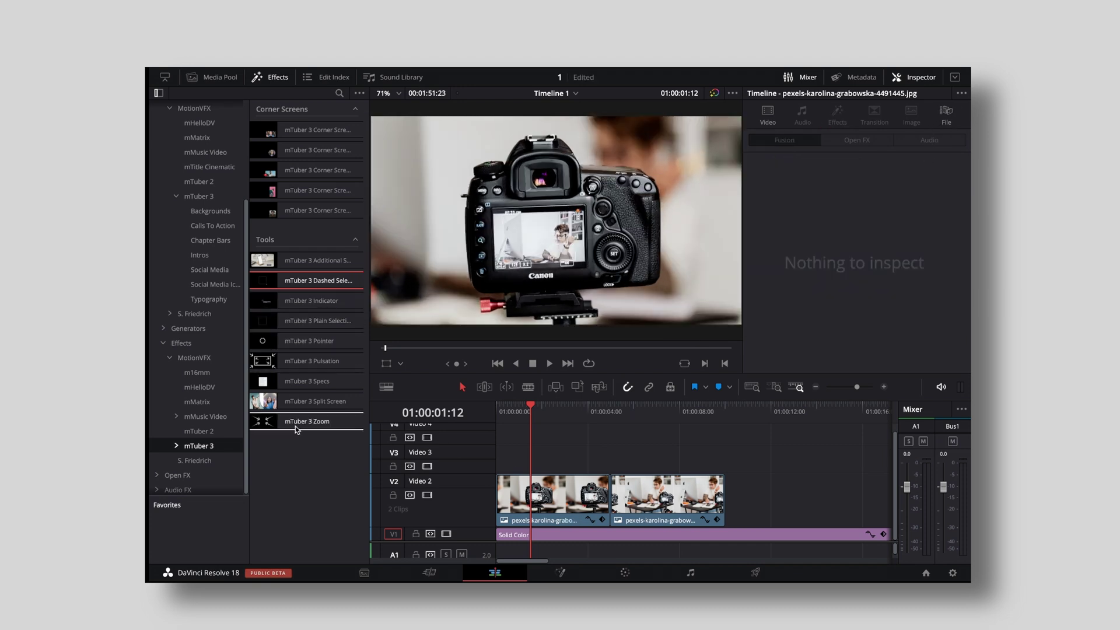
drag(295, 421, 513, 496)
click(494, 406)
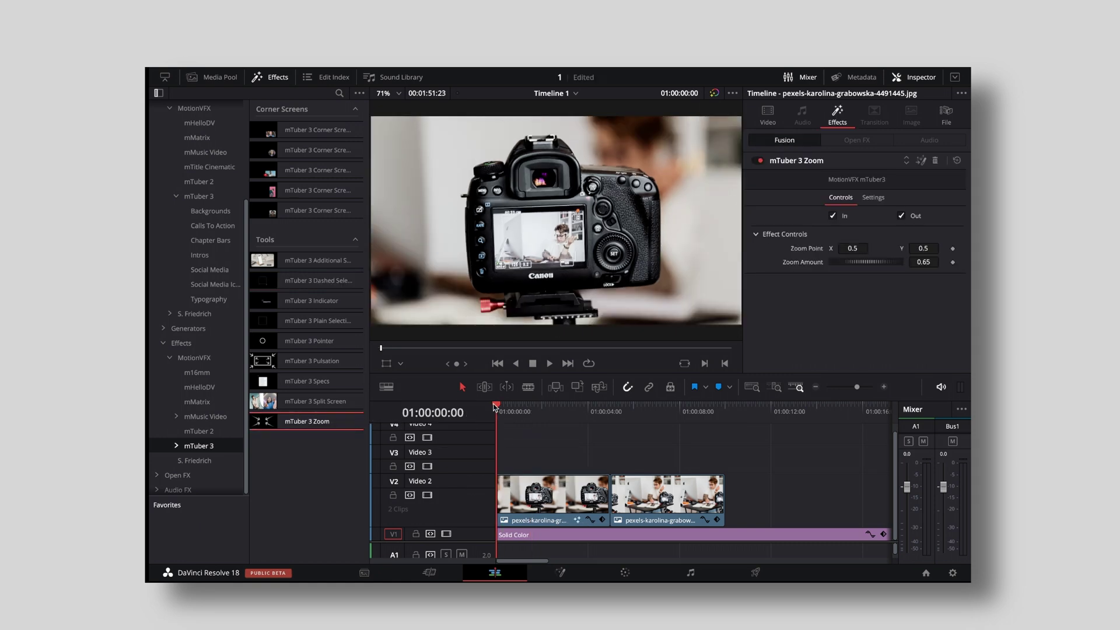
key(space)
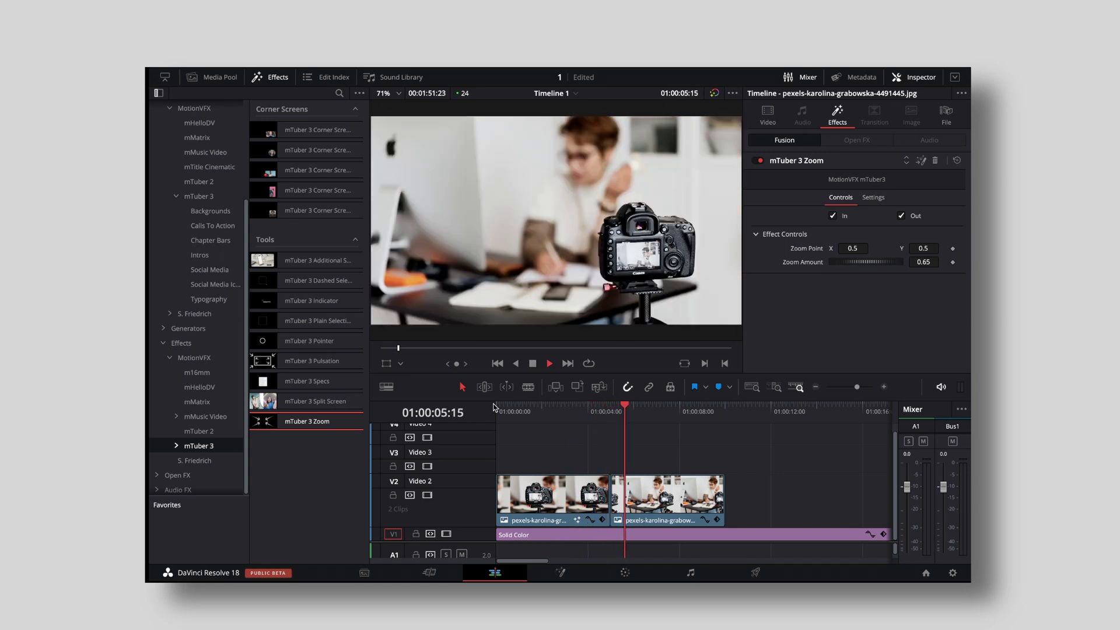
key(space)
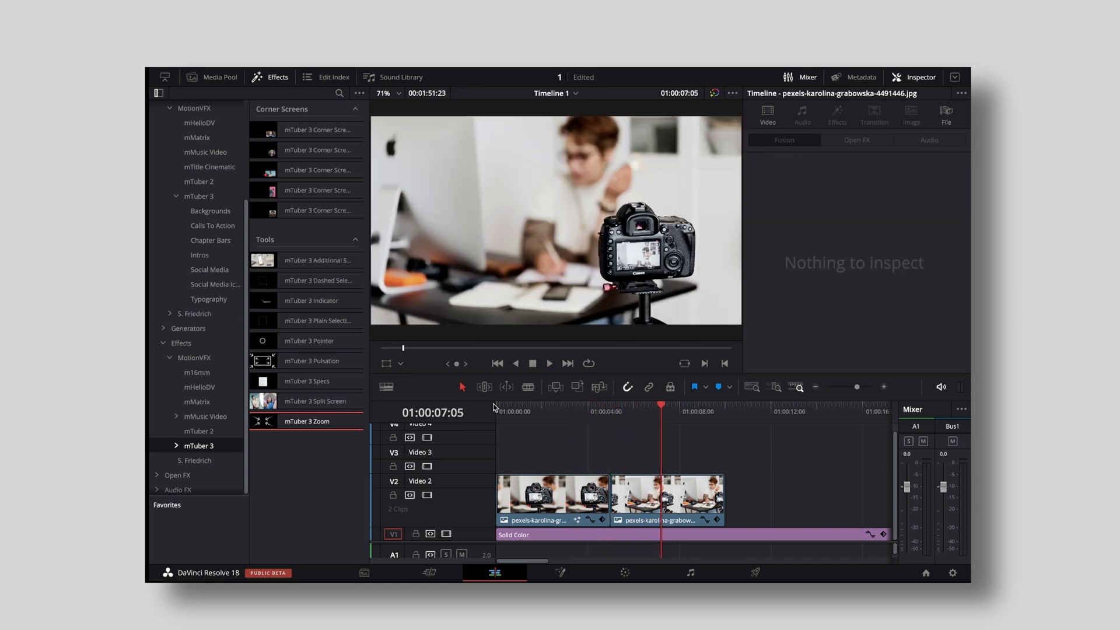
click(523, 412)
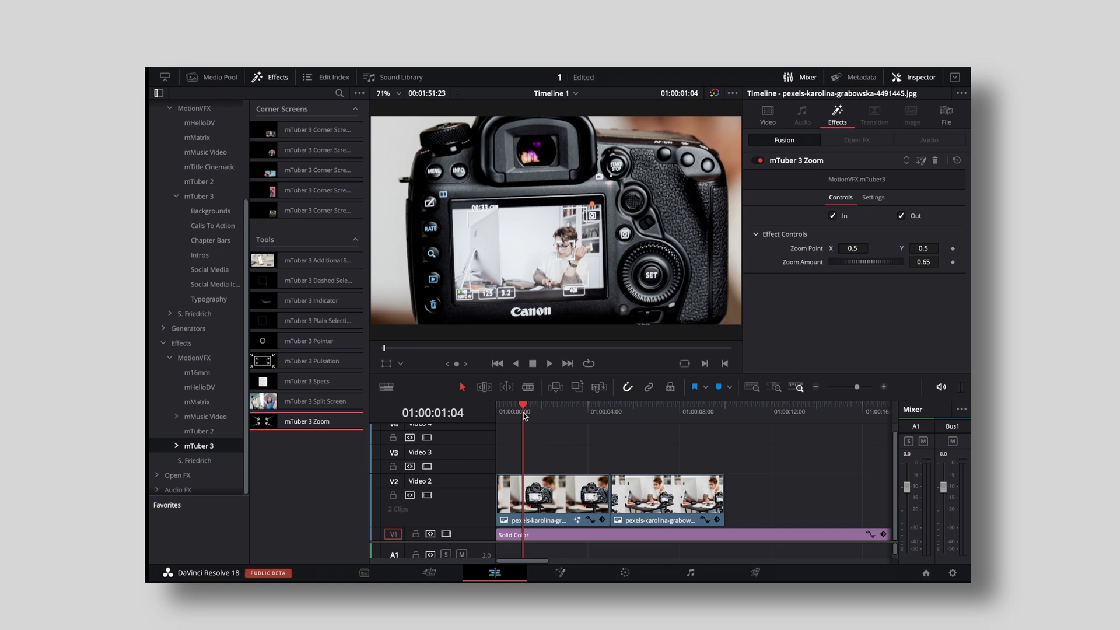